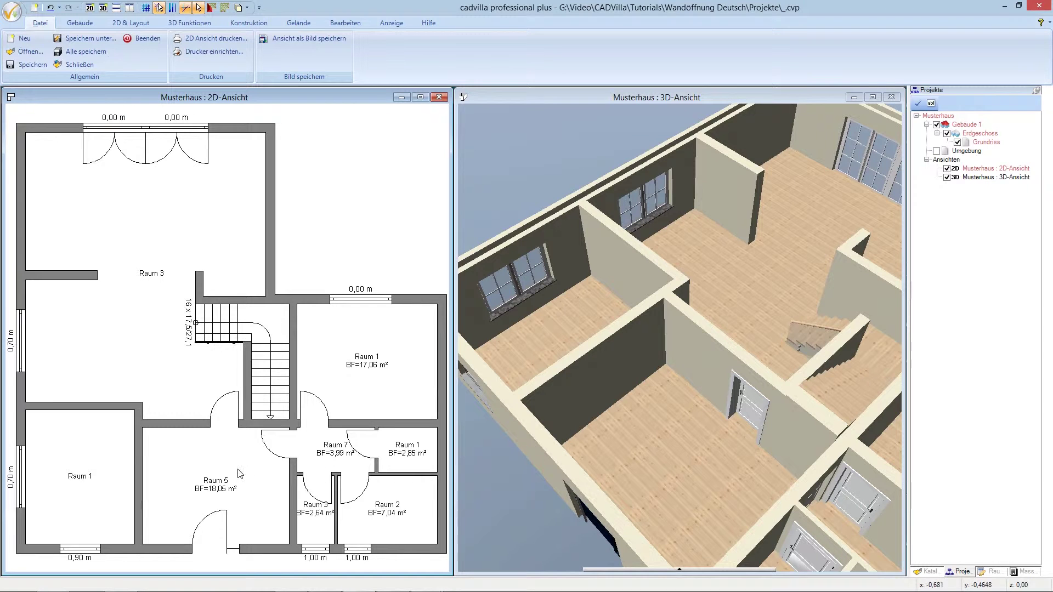
- Select the wall dividing Raum 1 from Raum 5 in the 2D plan
{"action": "left_click", "coordinate": [141, 455]}
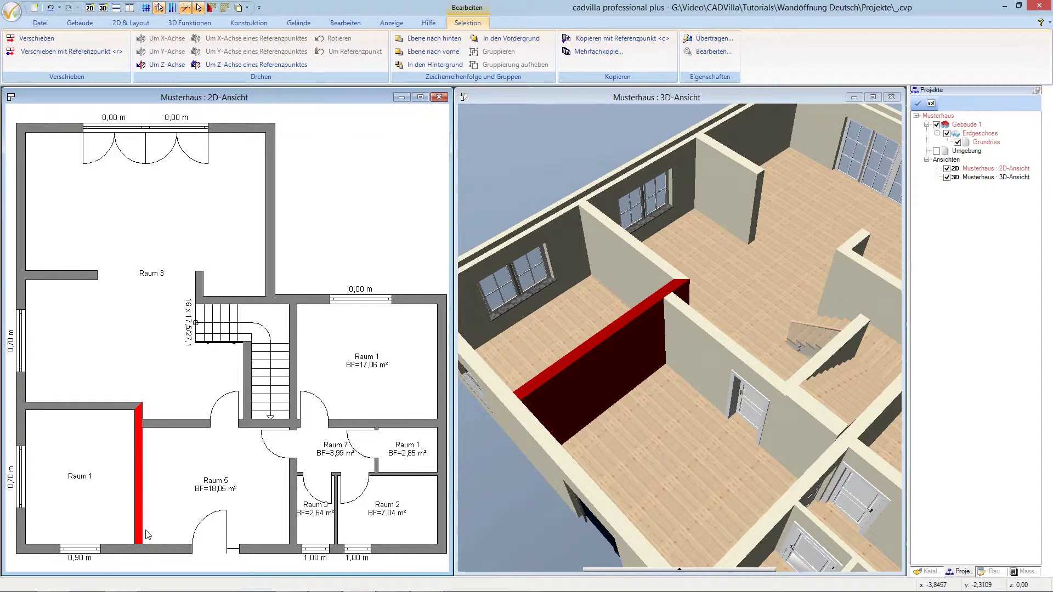
- Generate the Schnitt A-A wall view with Wandansicht erzeugen, then clear the wall selection
{"action": "right_click", "coordinate": [141, 462]}
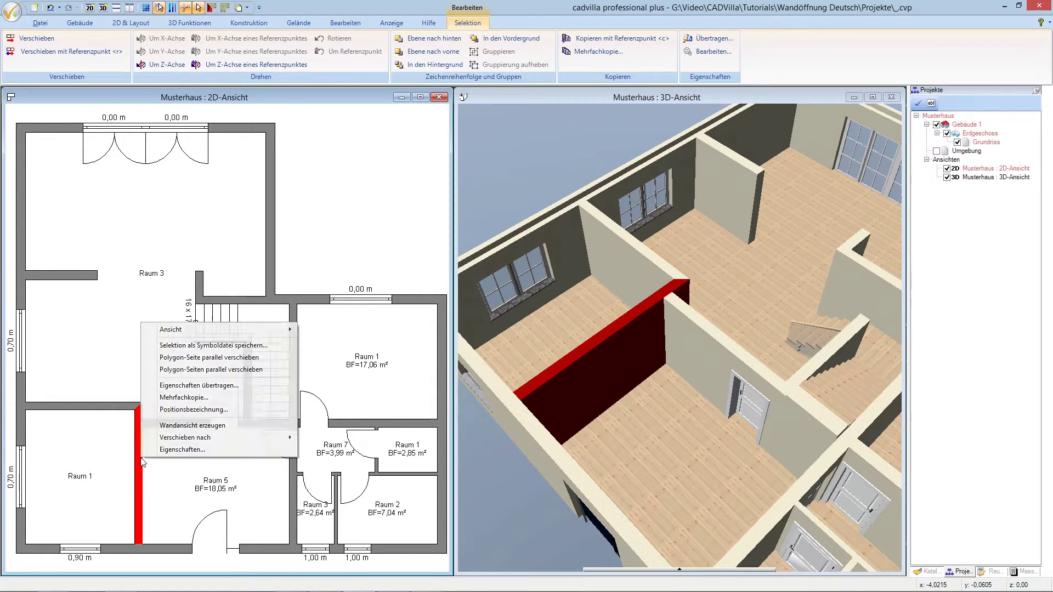
{"action": "left_click", "coordinate": [163, 428]}
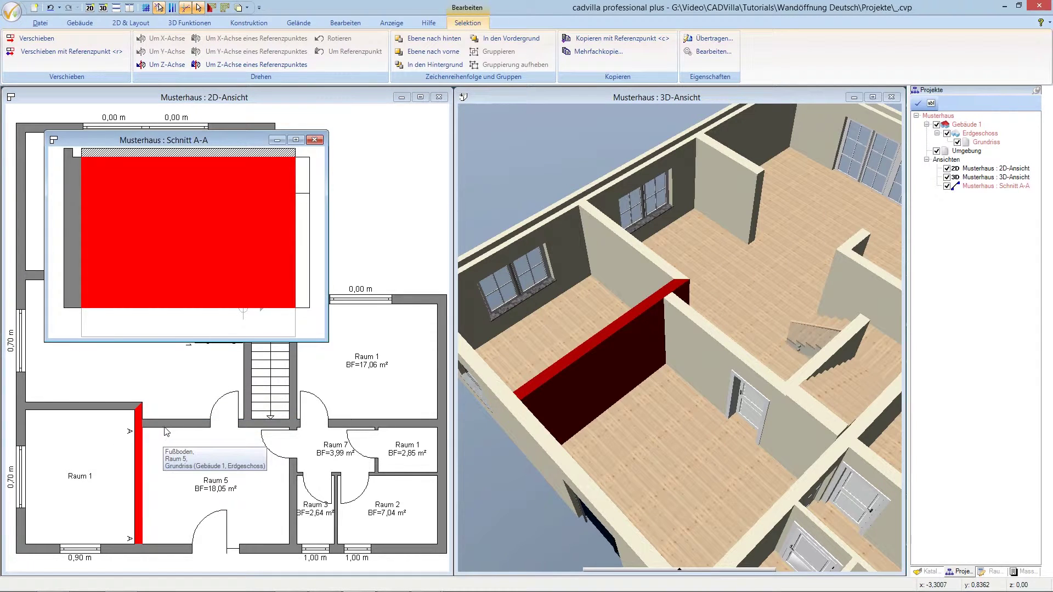
{"action": "key", "text": "Escape"}
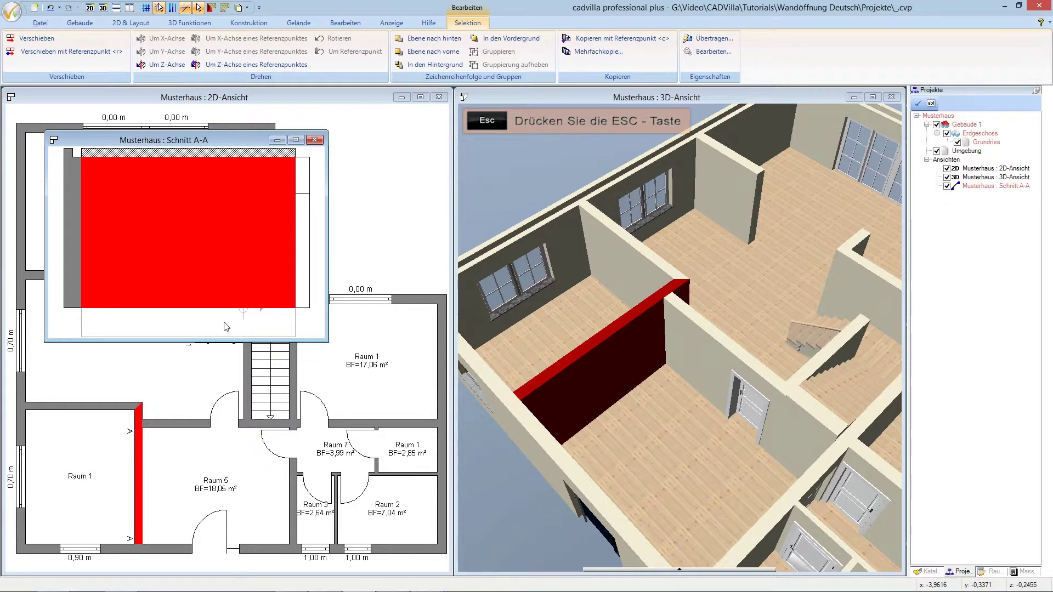
{"action": "key", "text": "Escape"}
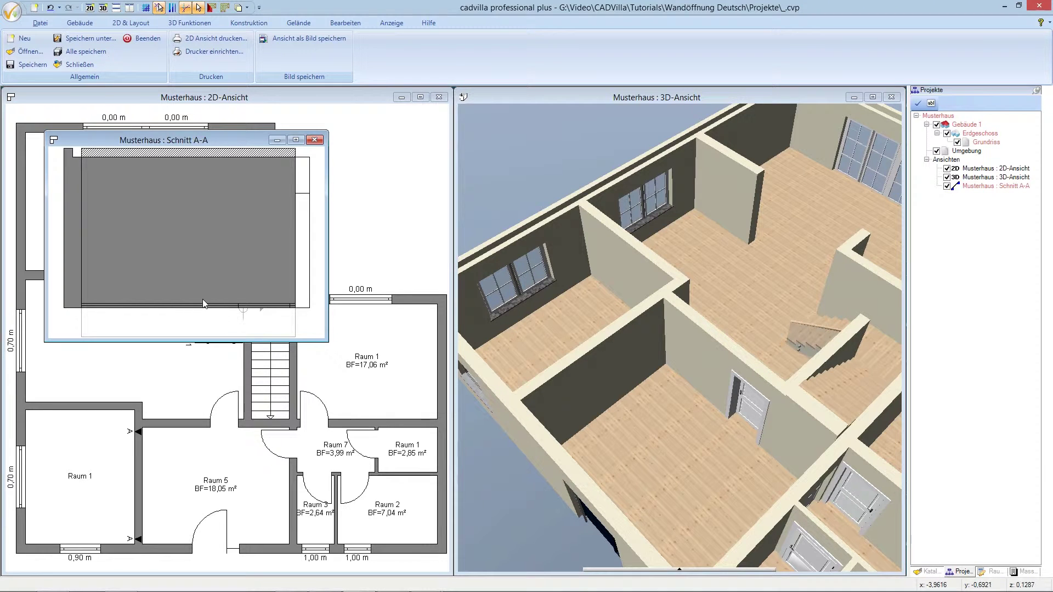
- Tile the Schnitt A-A, 2D and 3D views vertically side by side
{"action": "left_click", "coordinate": [129, 7]}
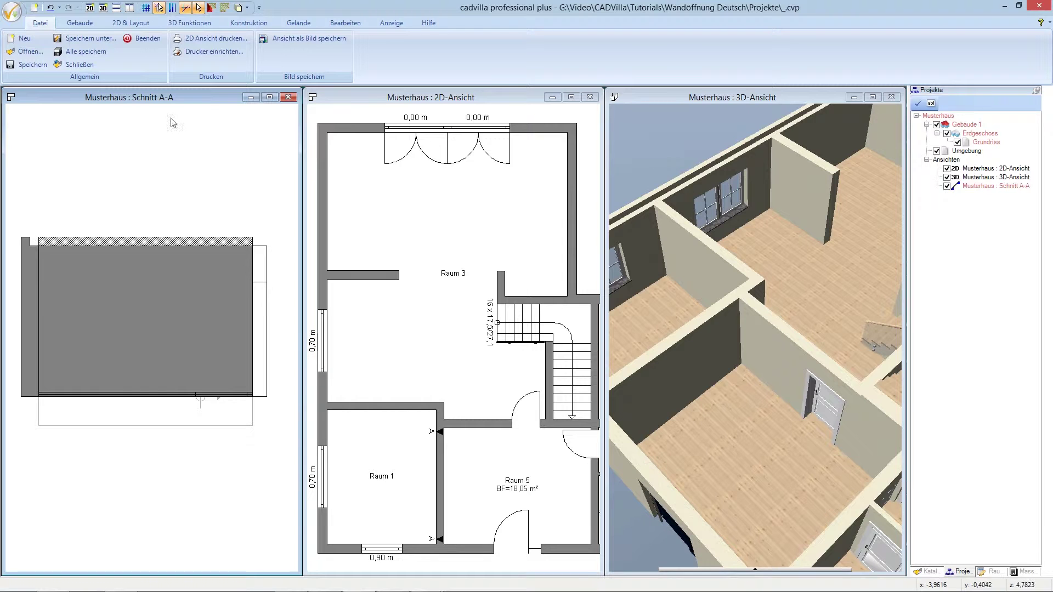
- Draw a centred vertical helper line (mittige Hilfslinie) between the wall's two ends in Schnitt A-A
{"action": "left_click", "coordinate": [130, 22]}
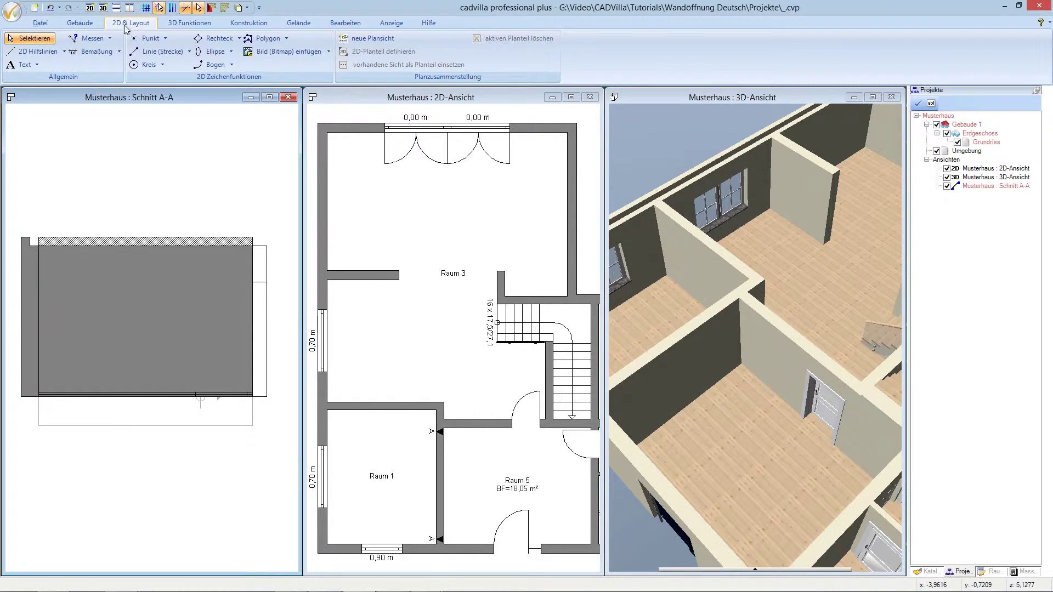
{"action": "left_click", "coordinate": [63, 52]}
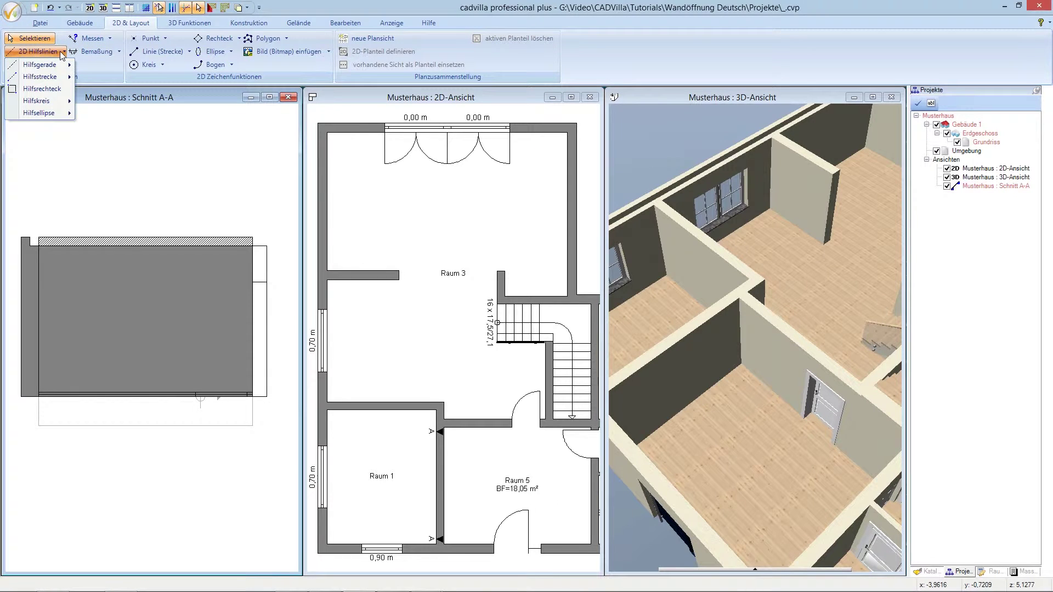
{"action": "mouse_move", "coordinate": [40, 64]}
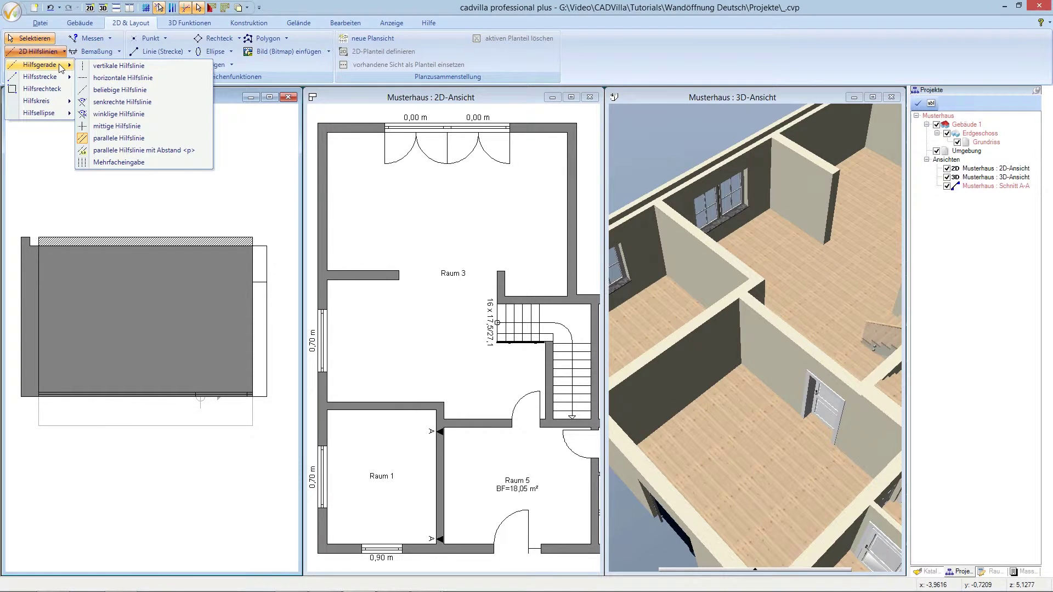
{"action": "left_click", "coordinate": [182, 126]}
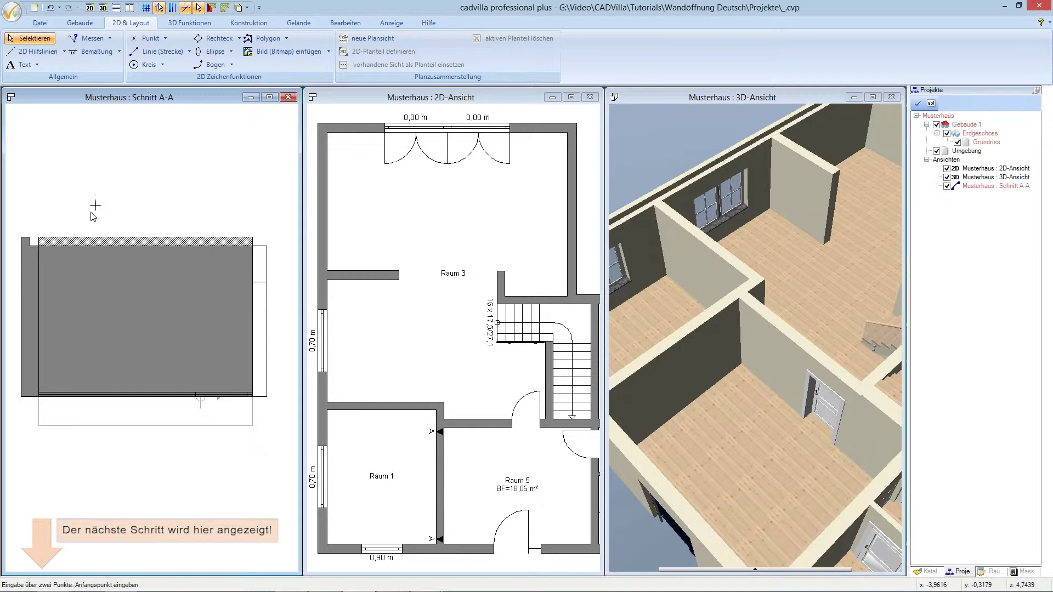
{"action": "left_click", "coordinate": [42, 246]}
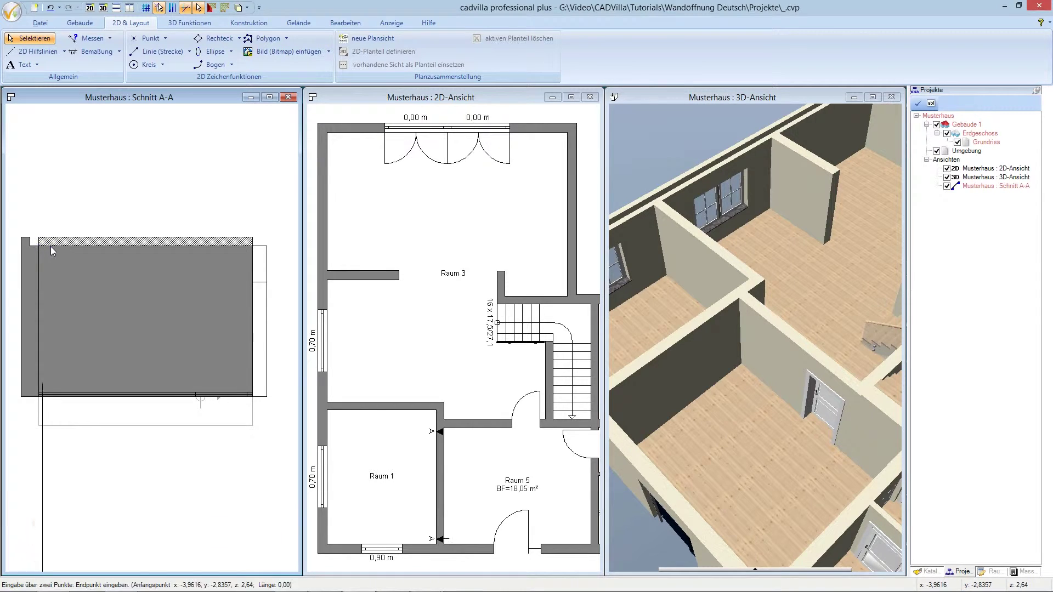
{"action": "left_click", "coordinate": [253, 249]}
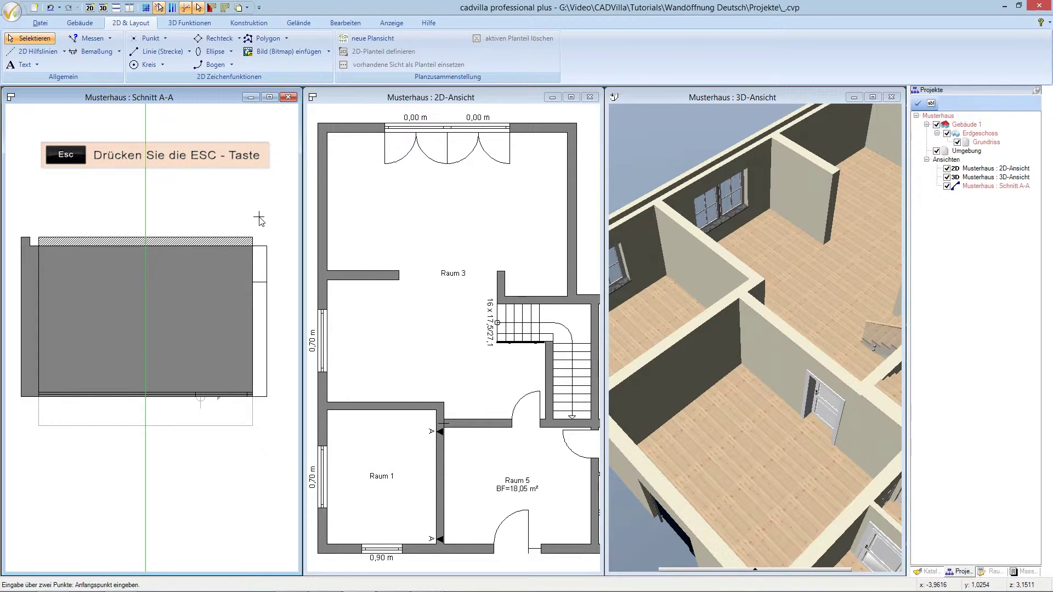
{"action": "key", "text": "Escape"}
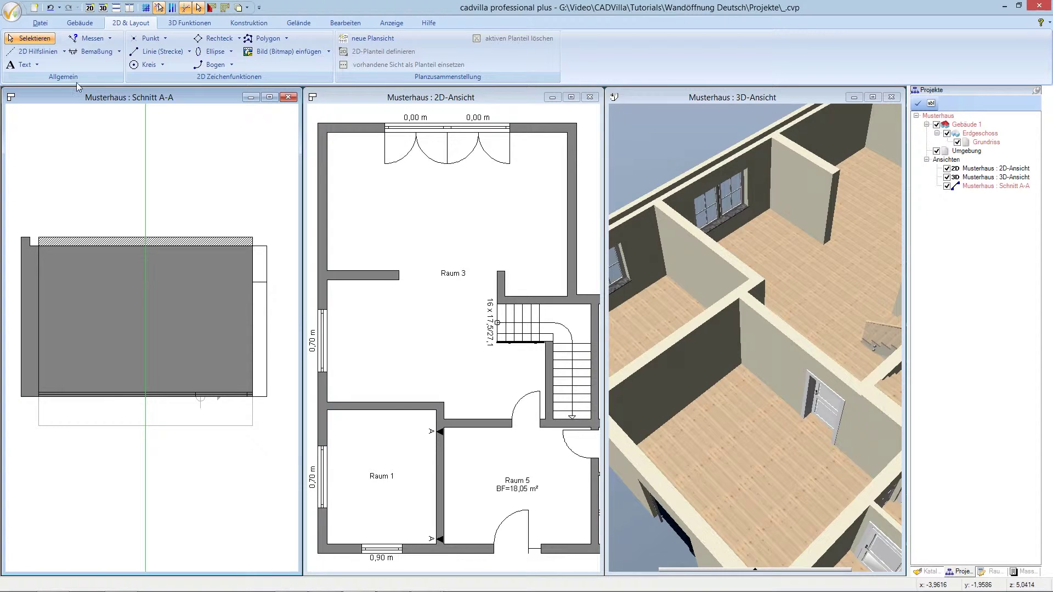
- Add a parallel helper line 0,80 m to the left of the centre line
{"action": "left_click", "coordinate": [62, 54]}
{"action": "mouse_move", "coordinate": [39, 64]}
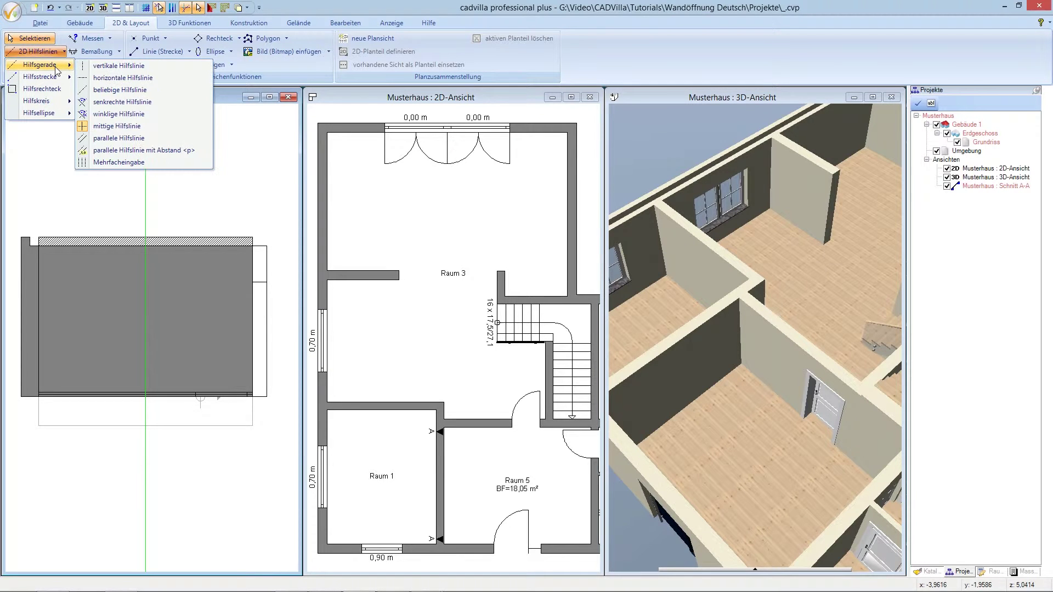
{"action": "left_click", "coordinate": [202, 155]}
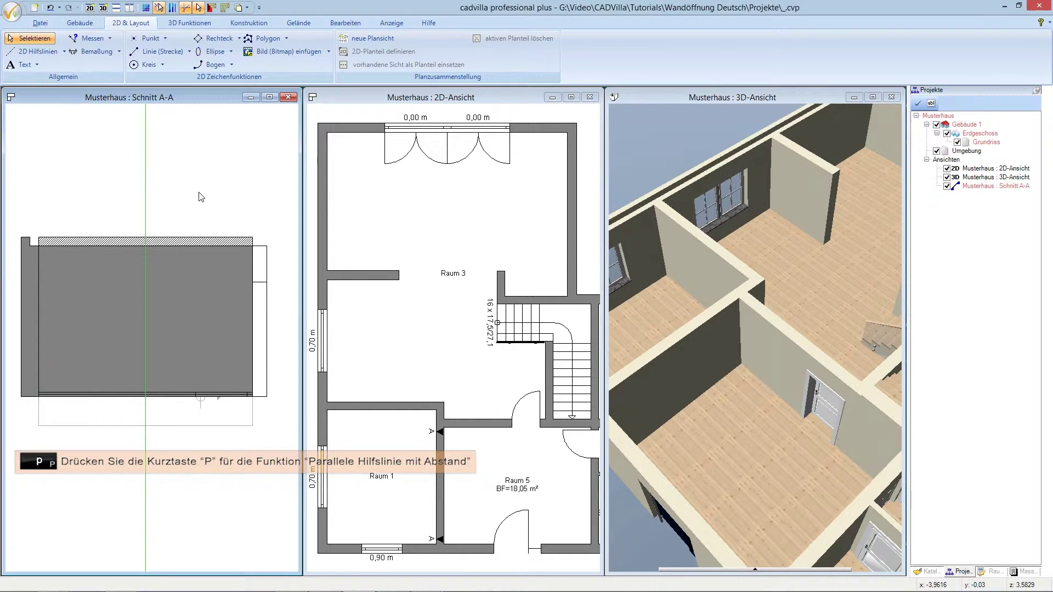
{"action": "key", "text": "p"}
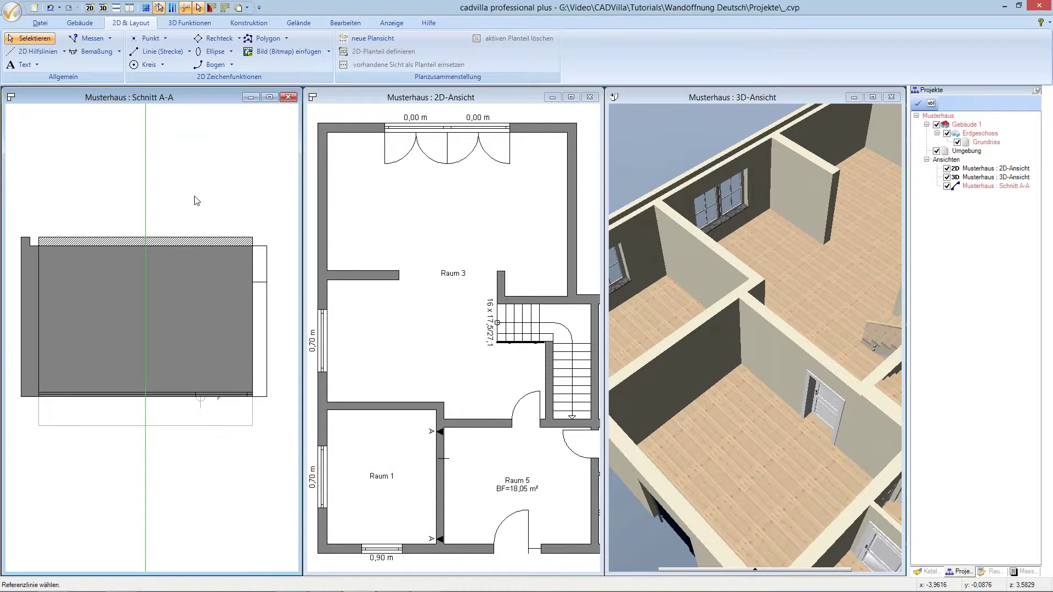
{"action": "left_click", "coordinate": [146, 287]}
{"action": "left_click", "coordinate": [115, 288]}
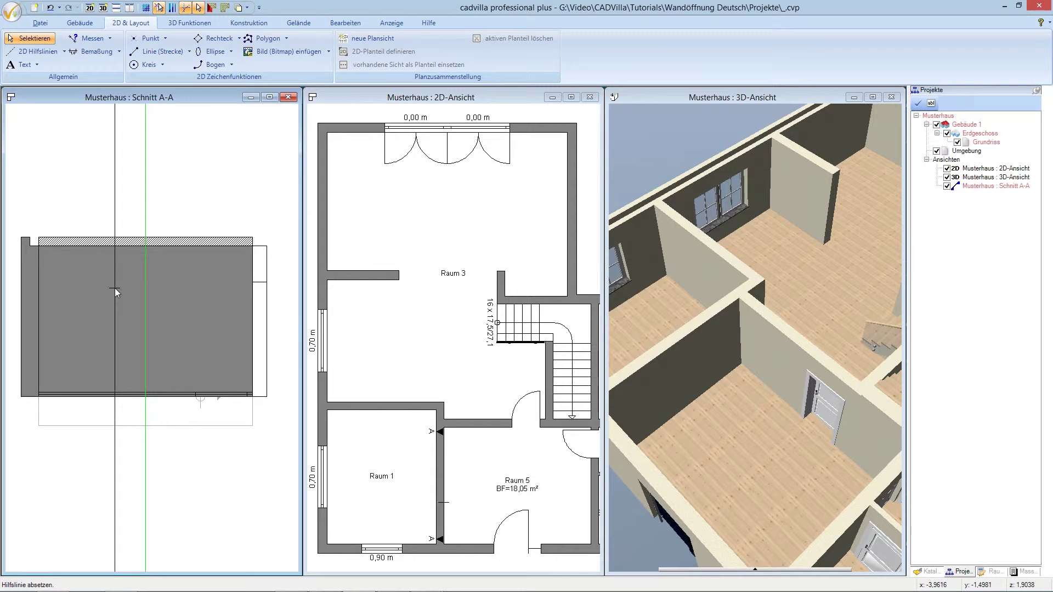
{"action": "type", "text": "0,"}
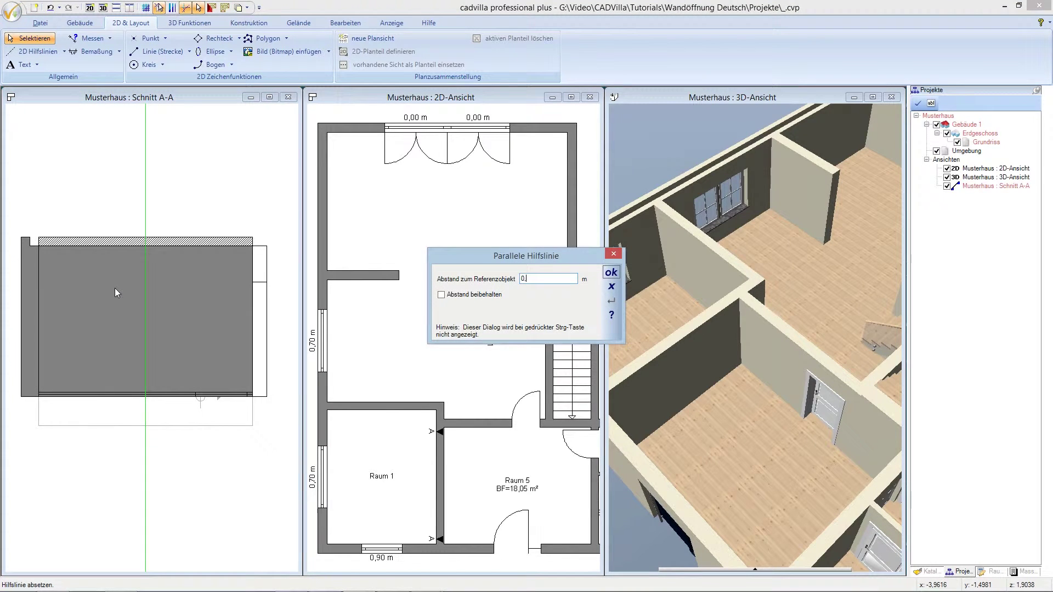
{"action": "type", "text": "80"}
{"action": "left_click", "coordinate": [610, 273]}
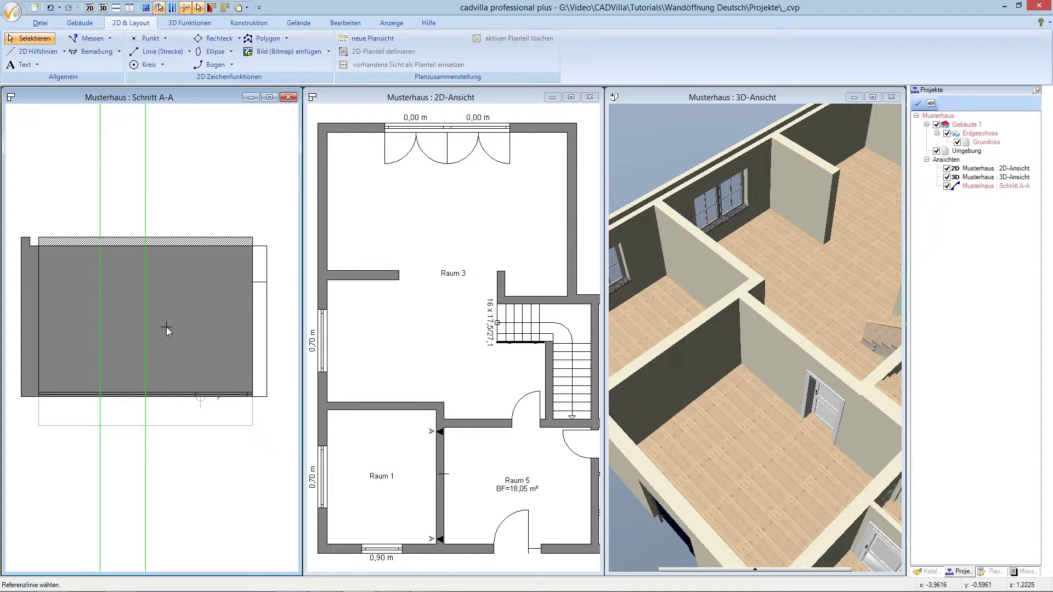
- Add a parallel helper line 0,80 m to the right of the centre line
{"action": "left_click", "coordinate": [146, 305]}
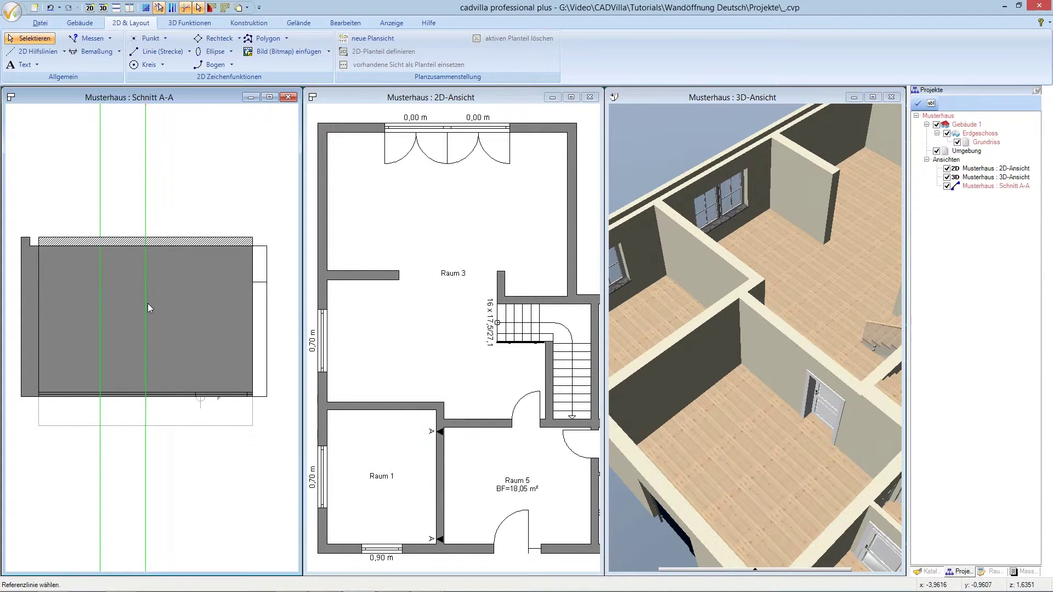
{"action": "left_click", "coordinate": [206, 306]}
{"action": "type", "text": "0,80"}
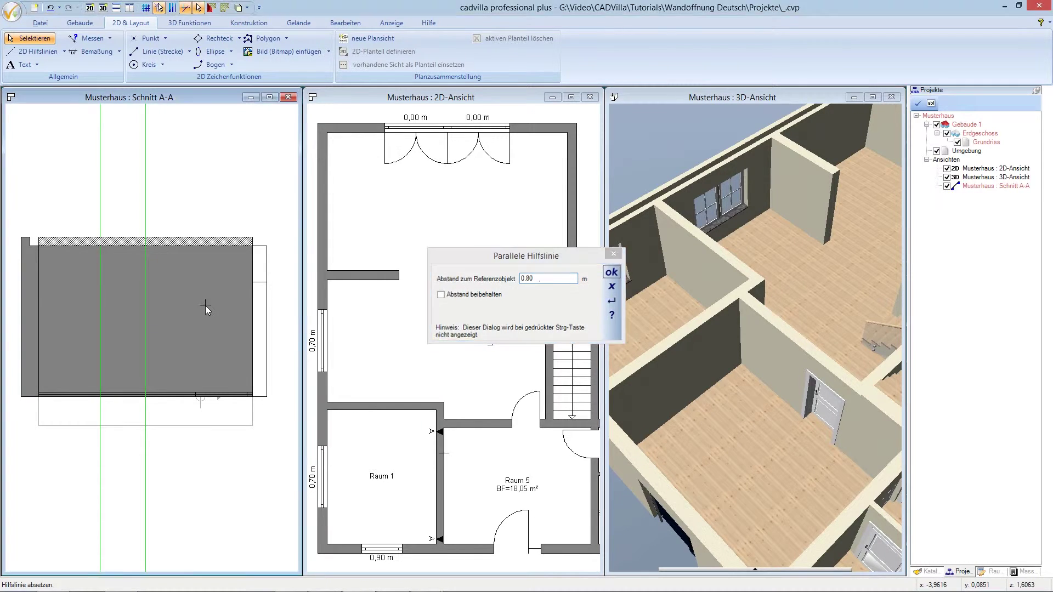
{"action": "key", "text": "Return"}
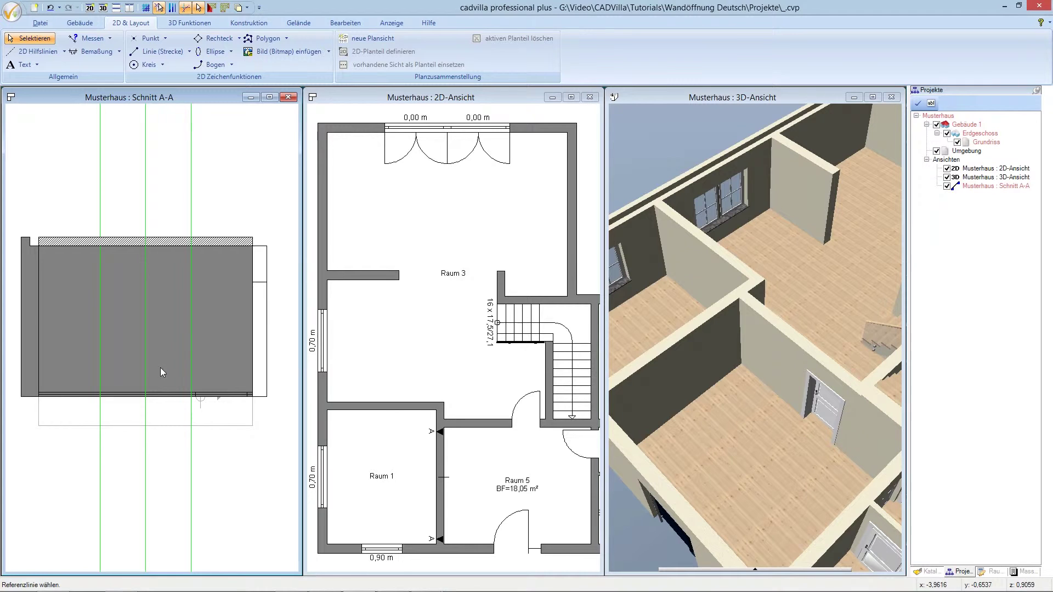
- Add a horizontal helper line 1,80 m above the lower reference line
{"action": "left_click", "coordinate": [158, 393]}
{"action": "left_click", "coordinate": [163, 335]}
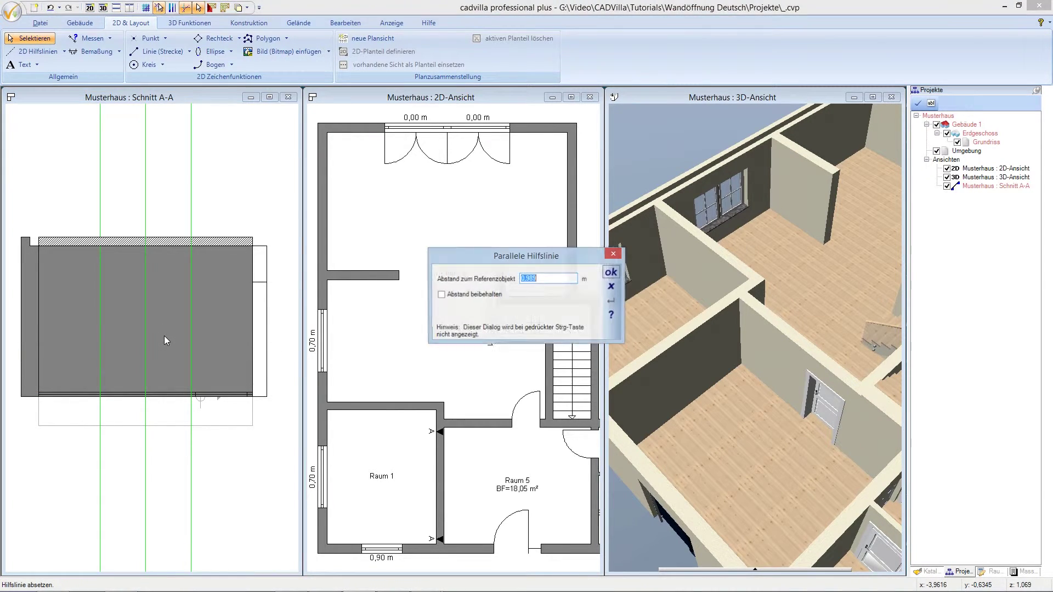
{"action": "type", "text": "1"}
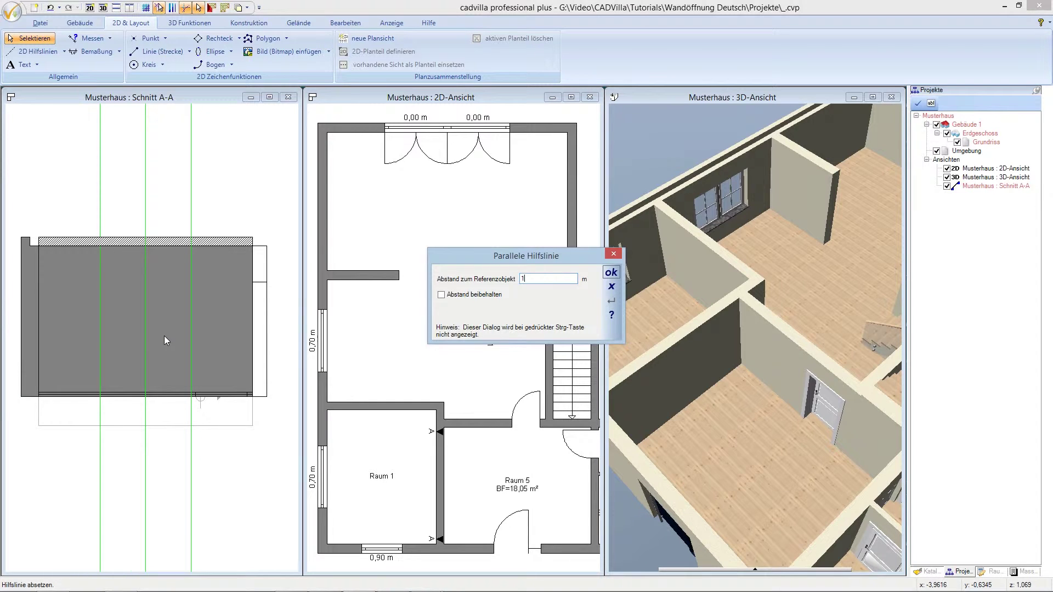
{"action": "type", "text": ",80"}
{"action": "key", "text": "Return"}
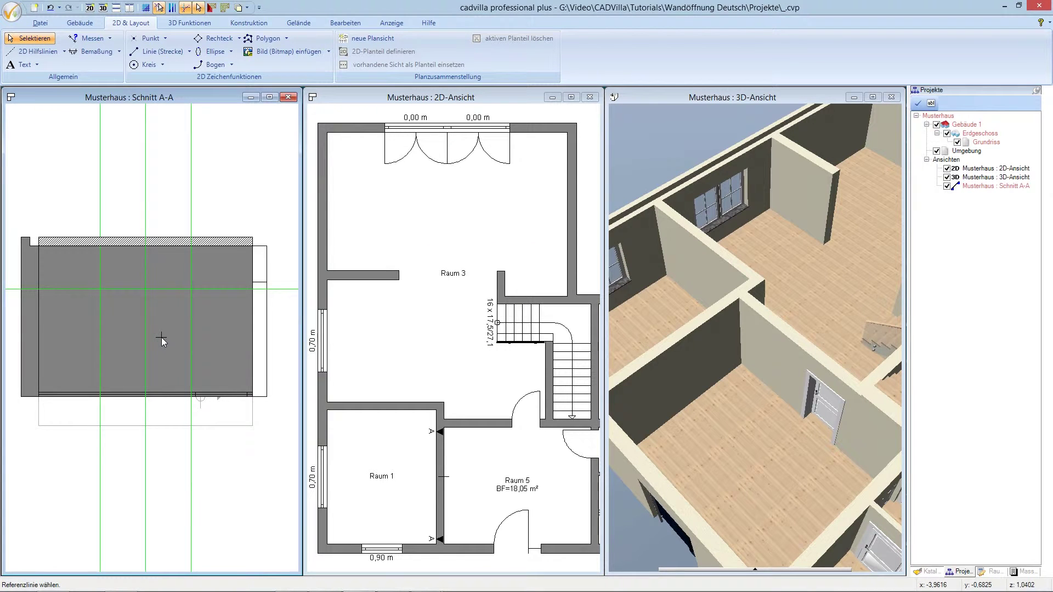
- Add a horizontal helper line 2,10 m above the wall's bottom edge
{"action": "left_click", "coordinate": [161, 392]}
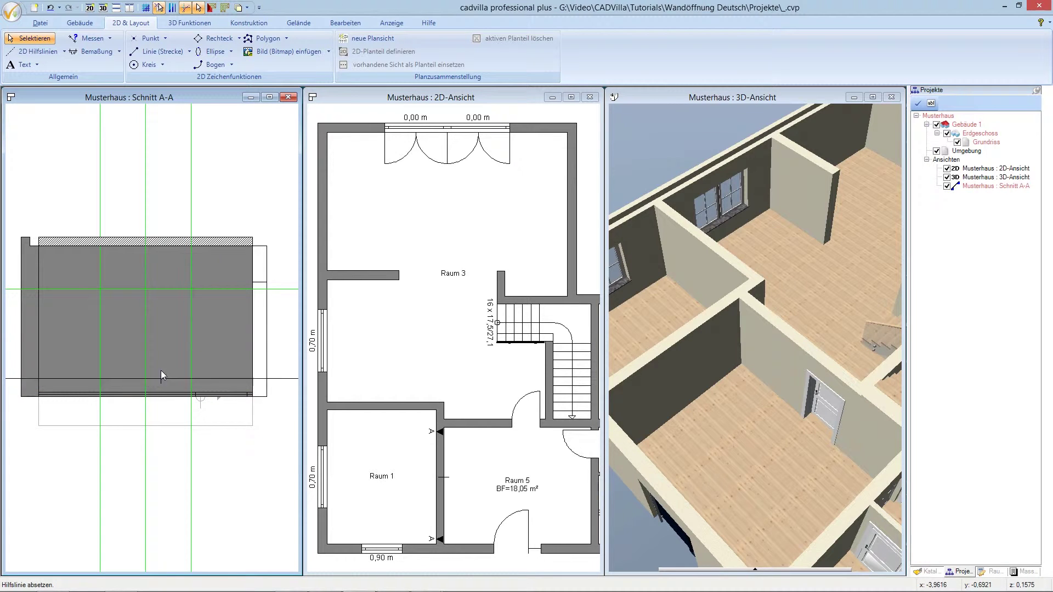
{"action": "left_click", "coordinate": [162, 331]}
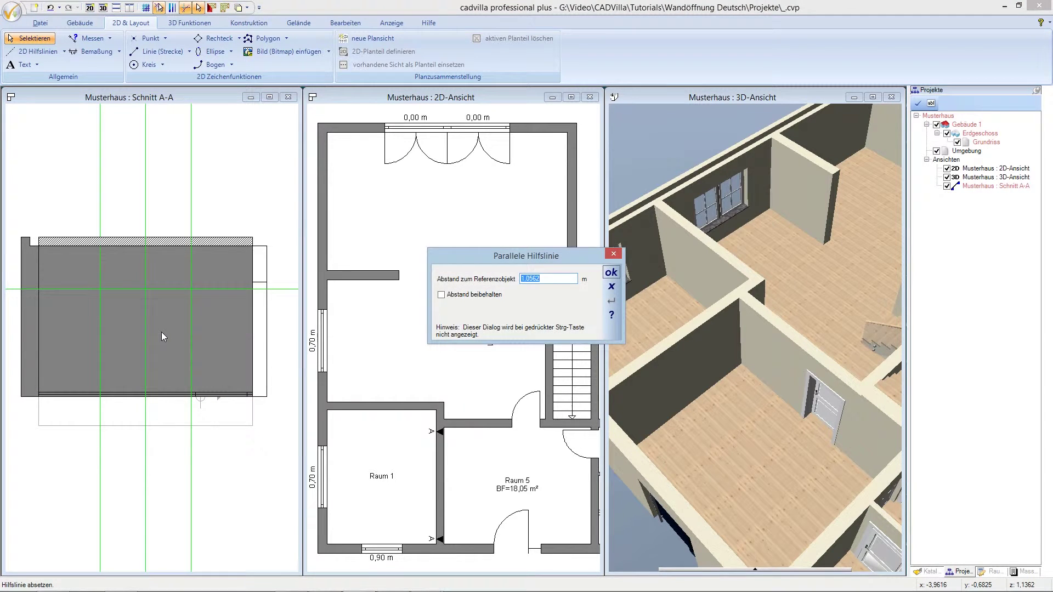
{"action": "type", "text": "2"}
{"action": "type", "text": ",10"}
{"action": "key", "text": "Return"}
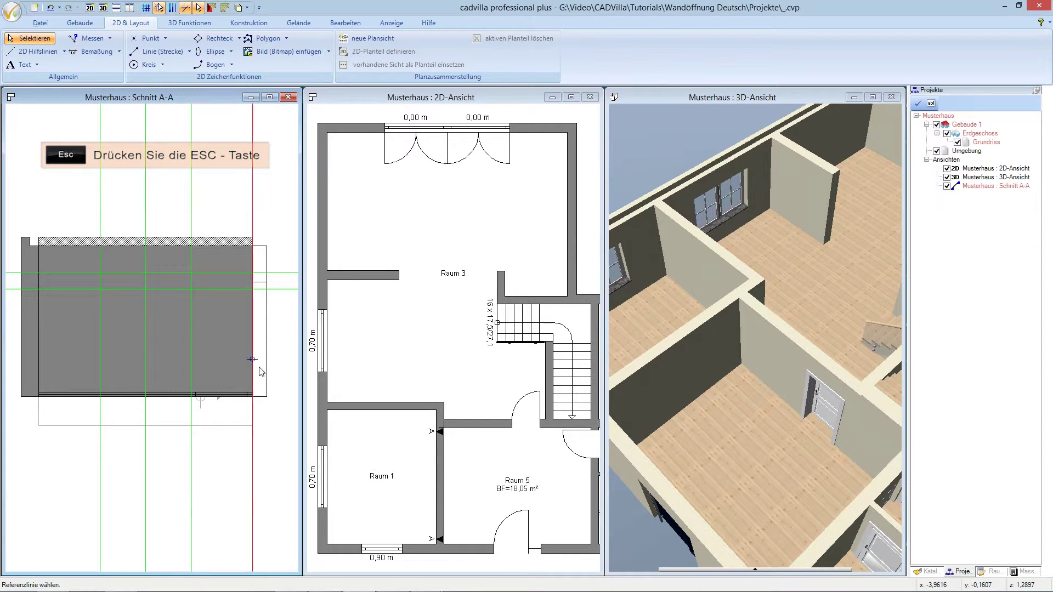
{"action": "key", "text": "Escape"}
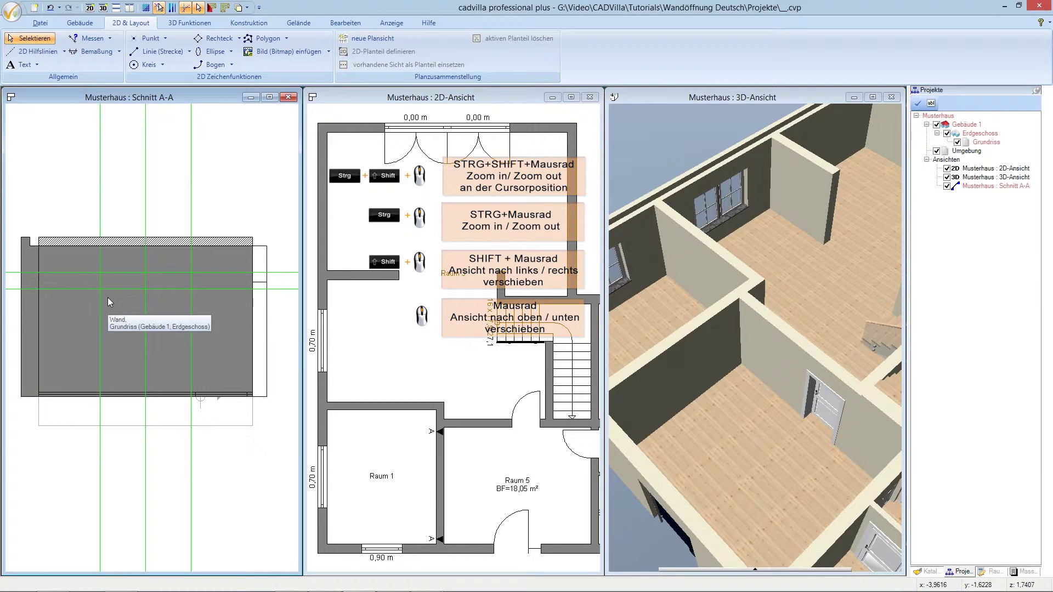
- Draw a helper ellipse centred at the guide-line crossing, sized out to the left guide line
{"action": "scroll", "coordinate": [108, 297], "scroll_direction": "up", "scroll_amount": 2, "text": "ctrl+shift"}
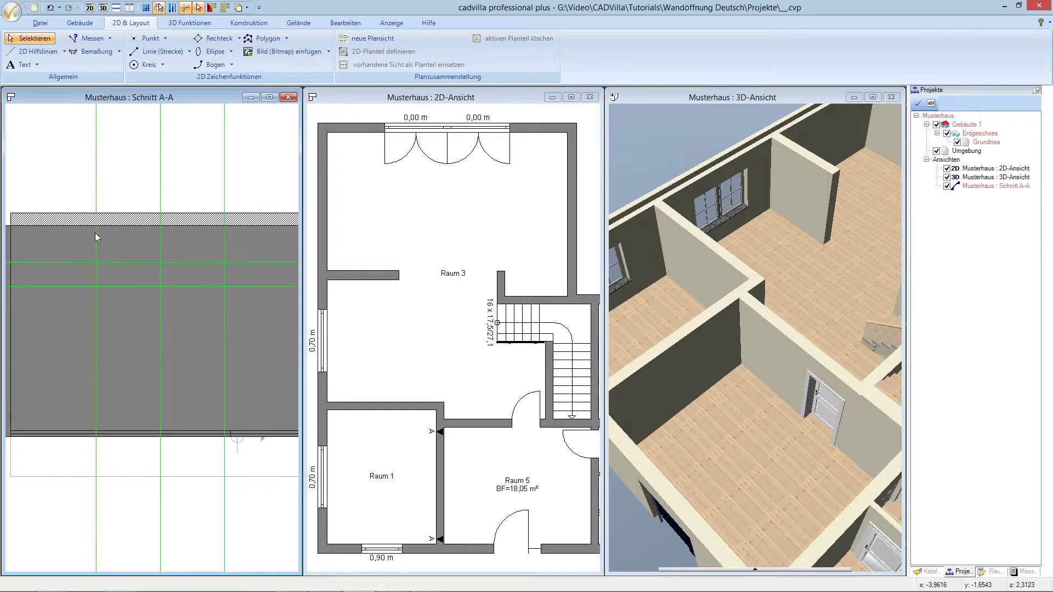
{"action": "left_click", "coordinate": [48, 51]}
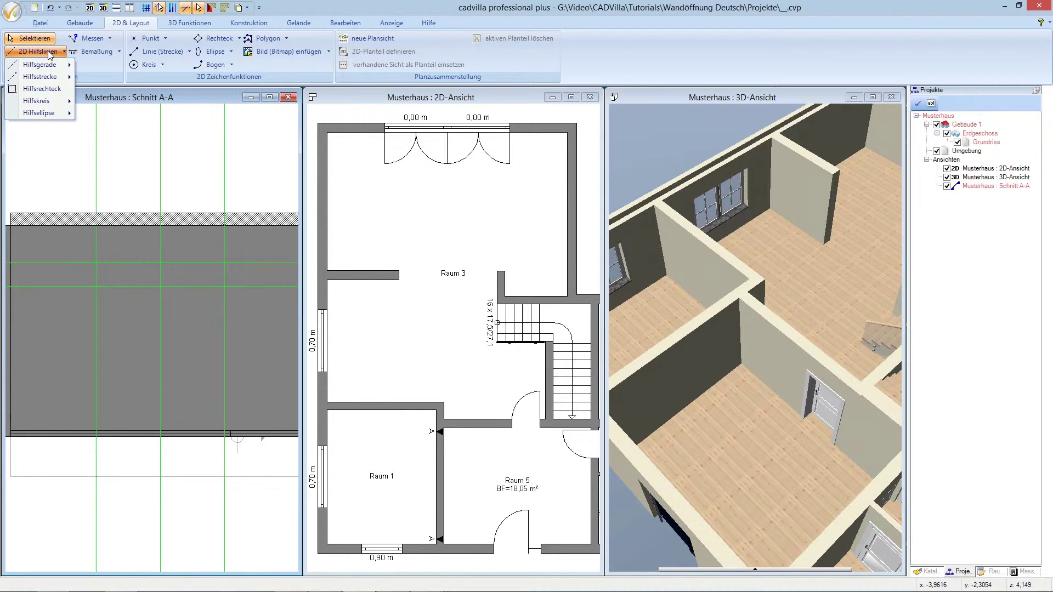
{"action": "mouse_move", "coordinate": [38, 113]}
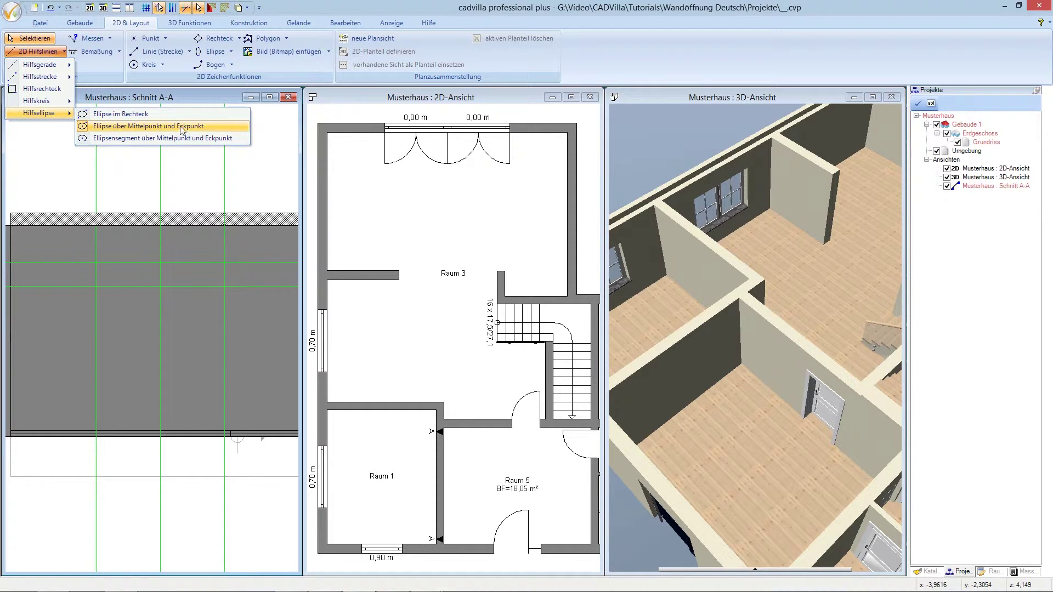
{"action": "left_click", "coordinate": [214, 126]}
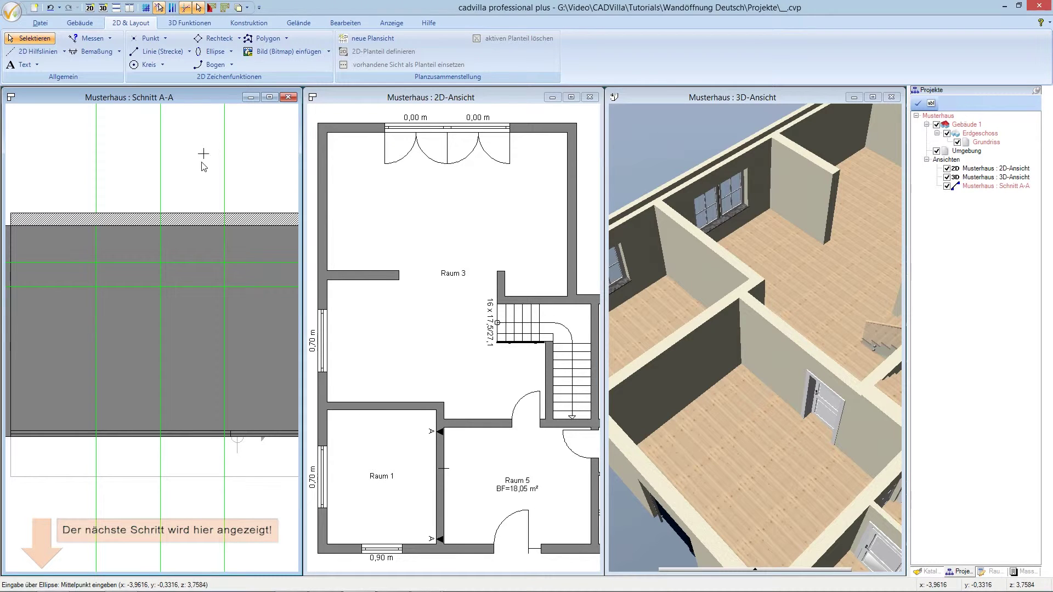
{"action": "left_click", "coordinate": [160, 287]}
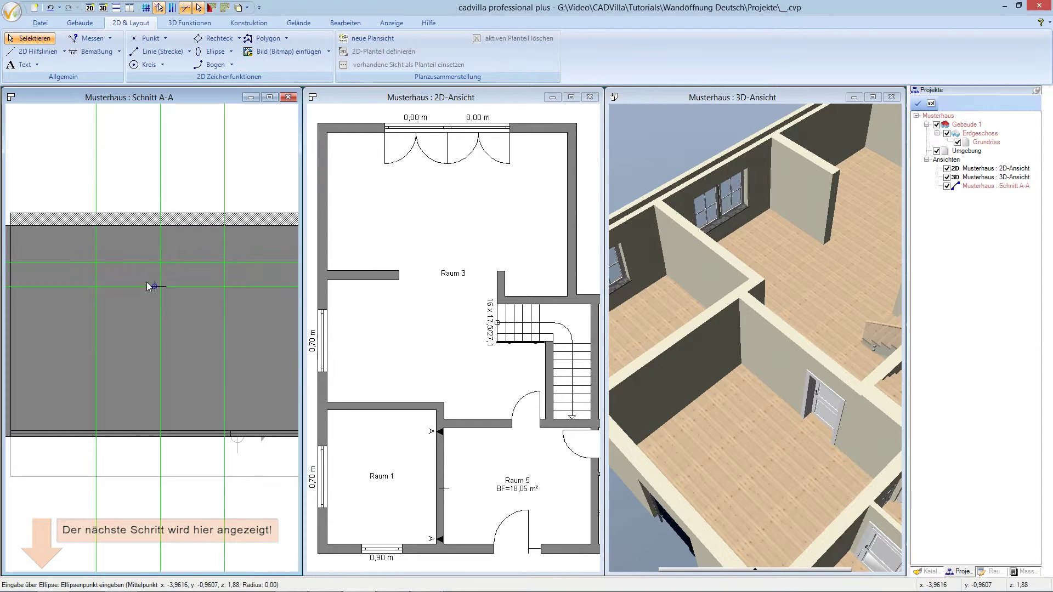
{"action": "left_click", "coordinate": [100, 264]}
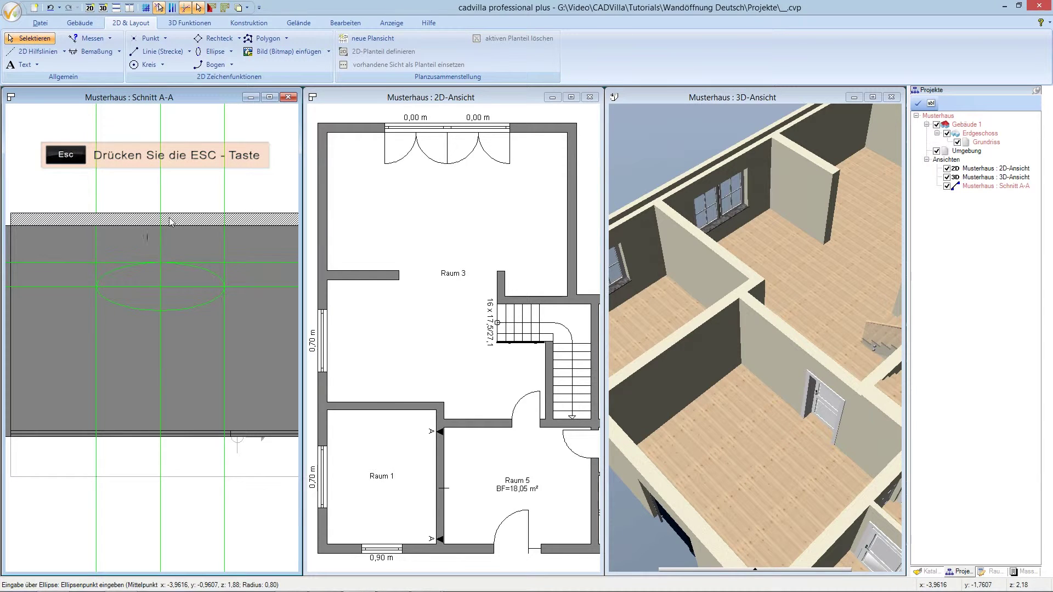
{"action": "key", "text": "Escape"}
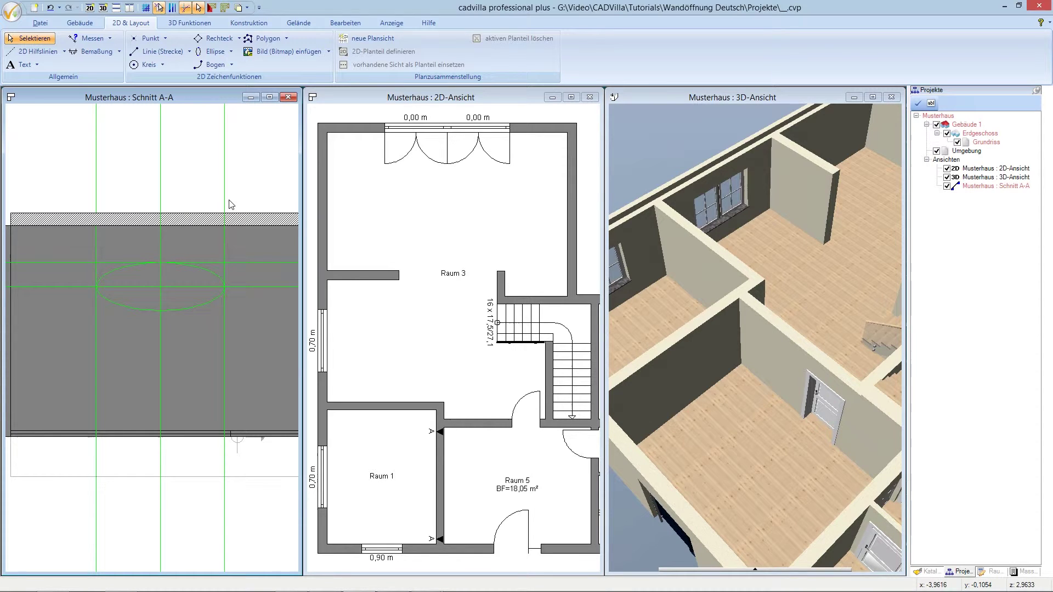
- Start a Wandaussparung entered as a polygon (Eingabe über Polygon) and zoom into the section
{"action": "left_click", "coordinate": [90, 24]}
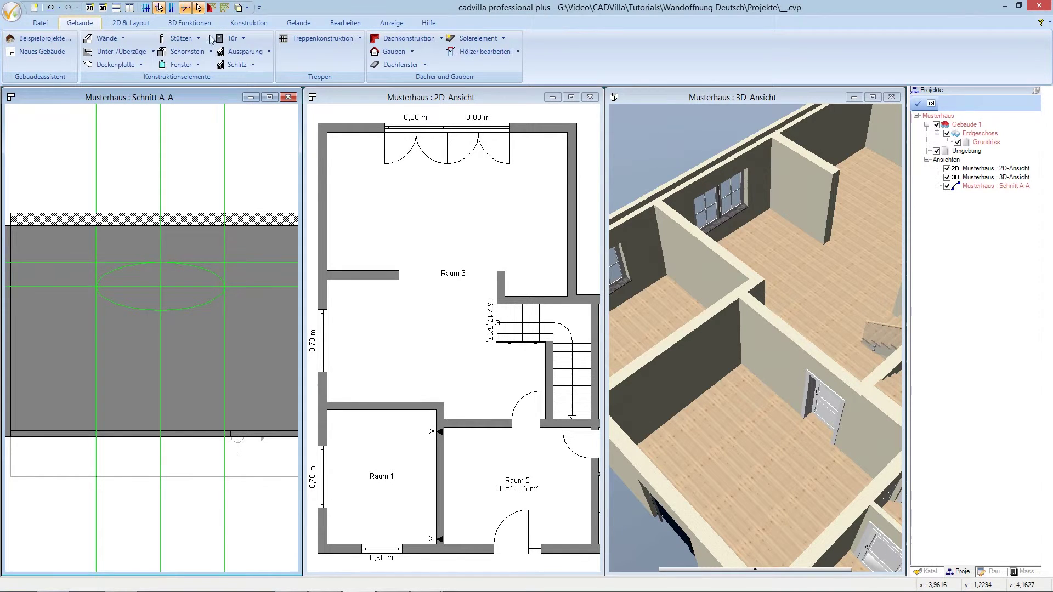
{"action": "left_click", "coordinate": [261, 55]}
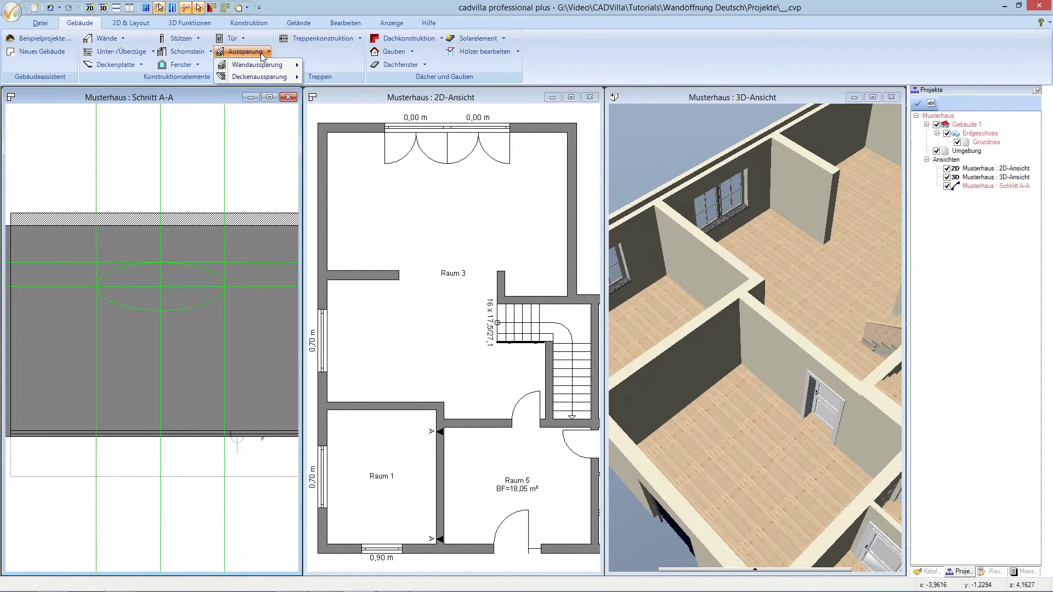
{"action": "mouse_move", "coordinate": [256, 65]}
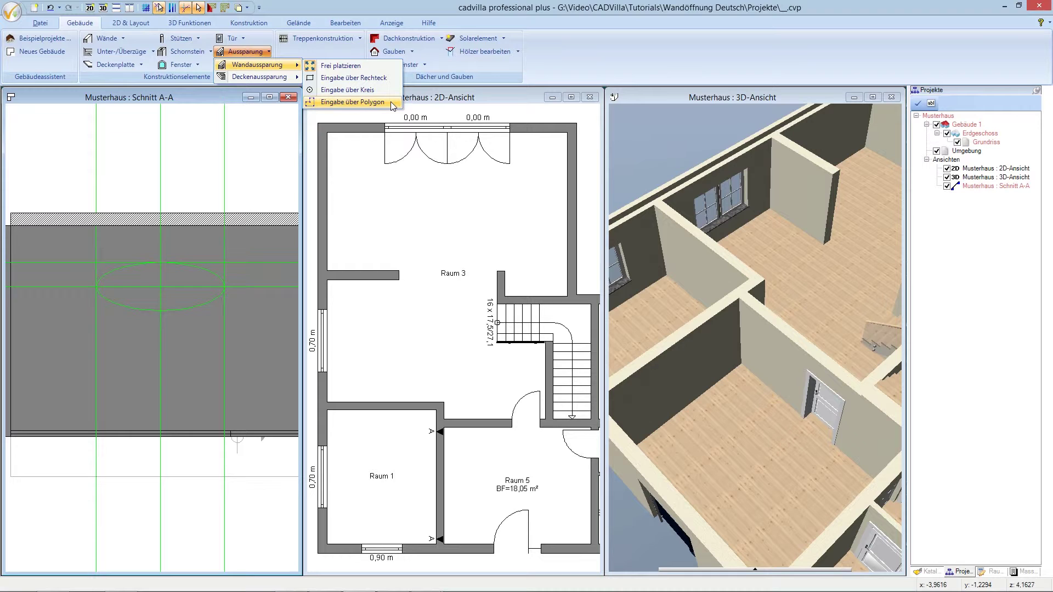
{"action": "left_click", "coordinate": [391, 101]}
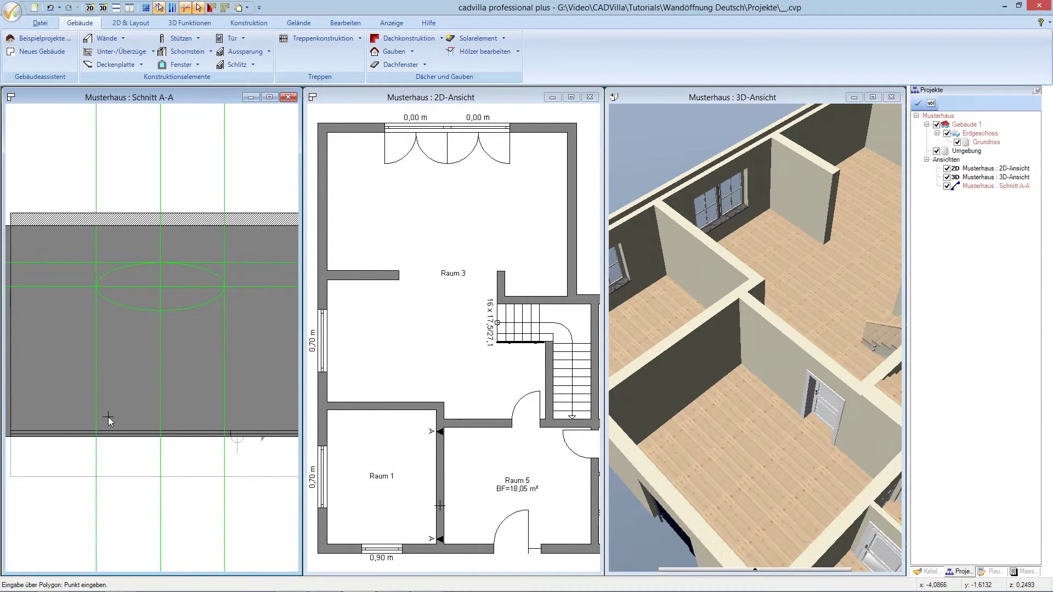
{"action": "scroll", "coordinate": [107, 418], "scroll_direction": "up", "scroll_amount": 3}
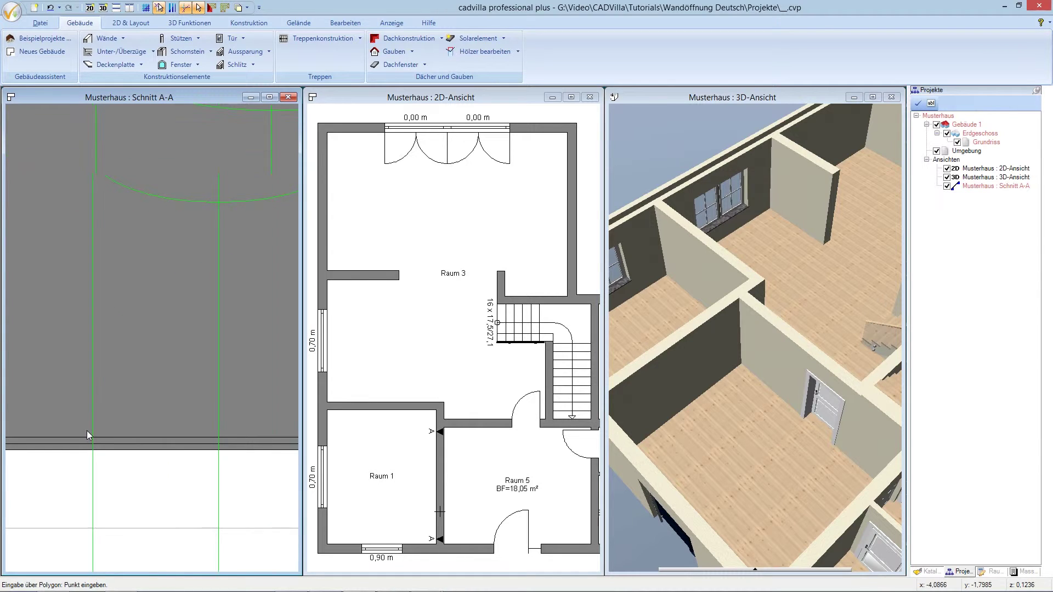
{"action": "scroll", "coordinate": [90, 430], "scroll_direction": "up", "scroll_amount": 1}
{"action": "scroll", "coordinate": [91, 430], "scroll_direction": "up", "scroll_amount": 1}
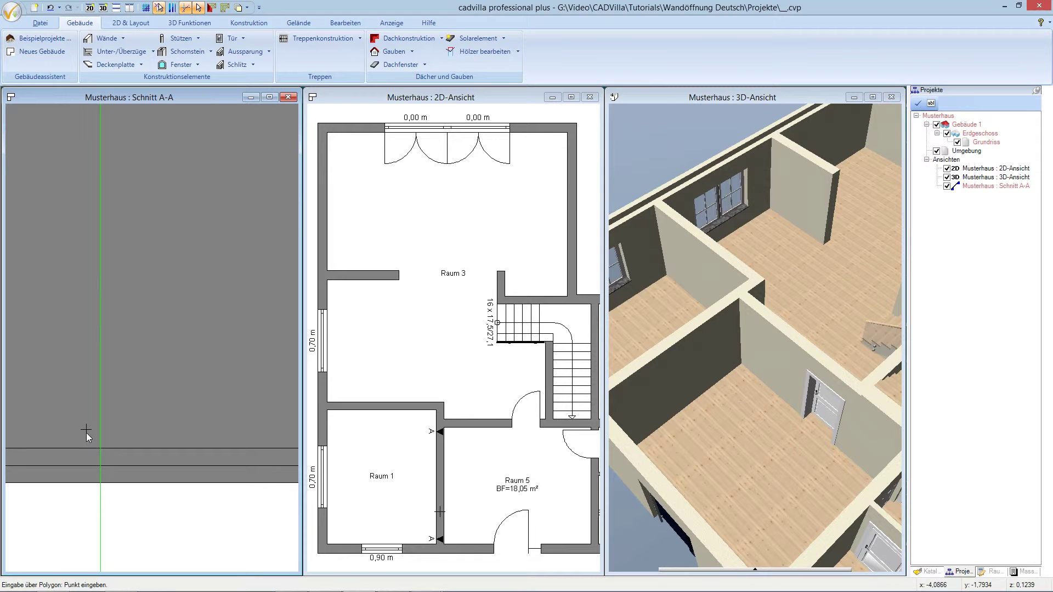
- Set the first opening point on the wall's lower edge at the guide line, dismissing the no-object error
{"action": "left_click", "coordinate": [100, 482]}
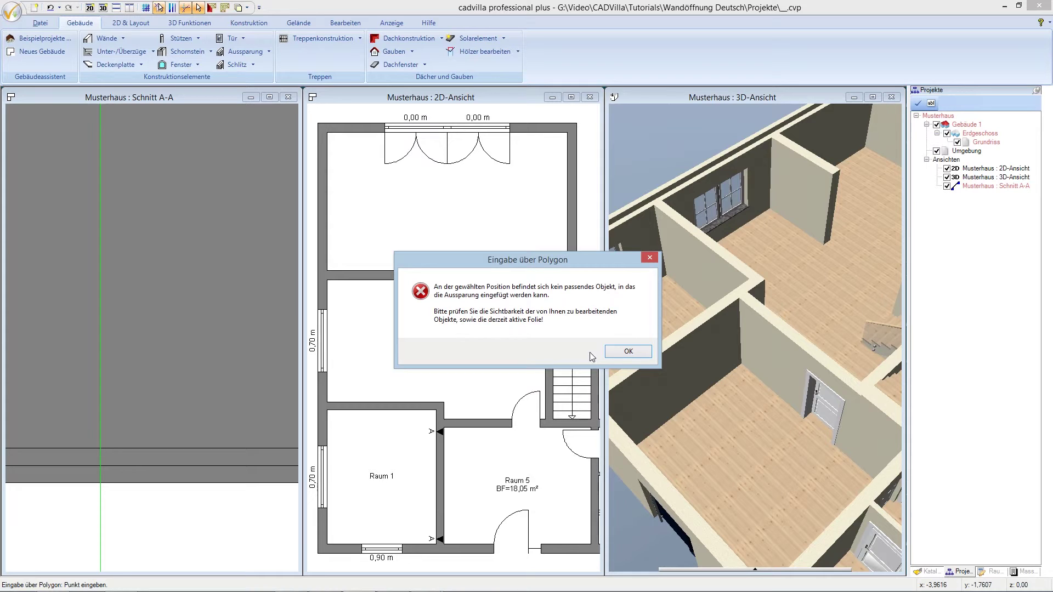
{"action": "left_click", "coordinate": [627, 351]}
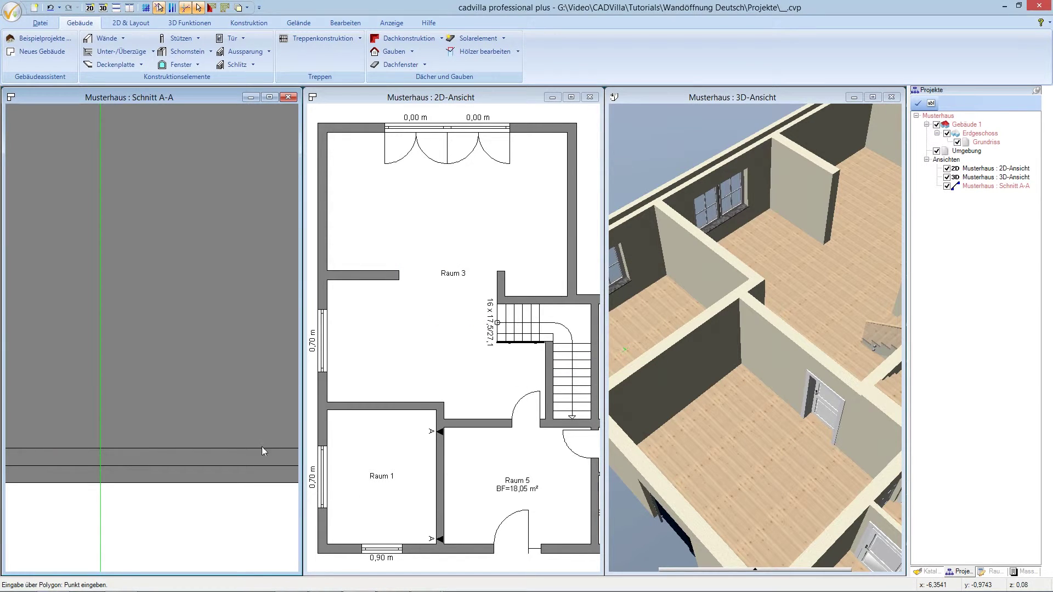
{"action": "left_click", "coordinate": [101, 481]}
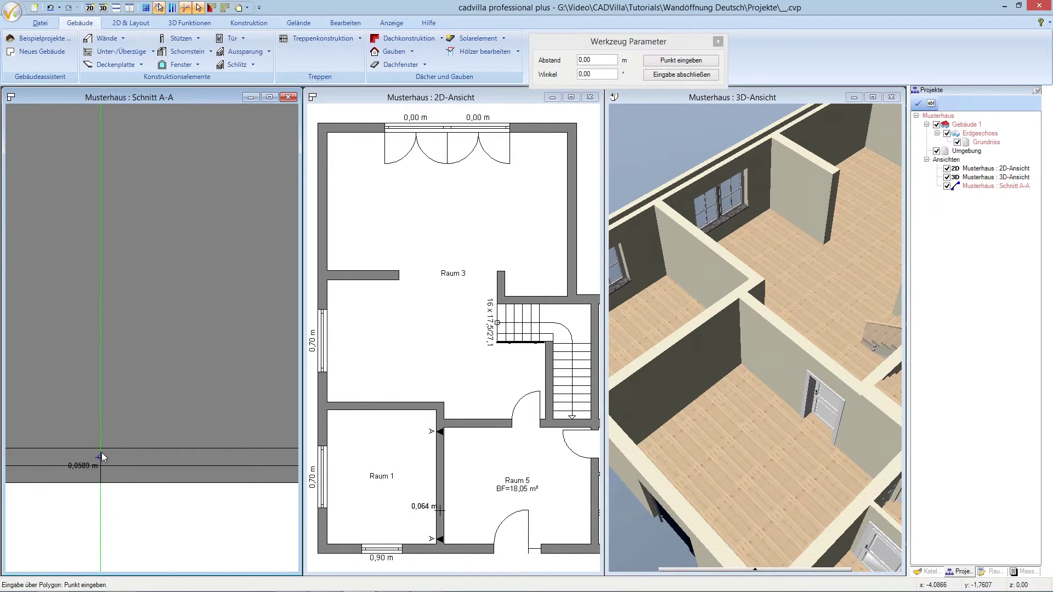
- Add polygon points up the left guide line to the ellipse and along its upper left arc
{"action": "scroll", "coordinate": [101, 436], "scroll_direction": "down", "scroll_amount": 3}
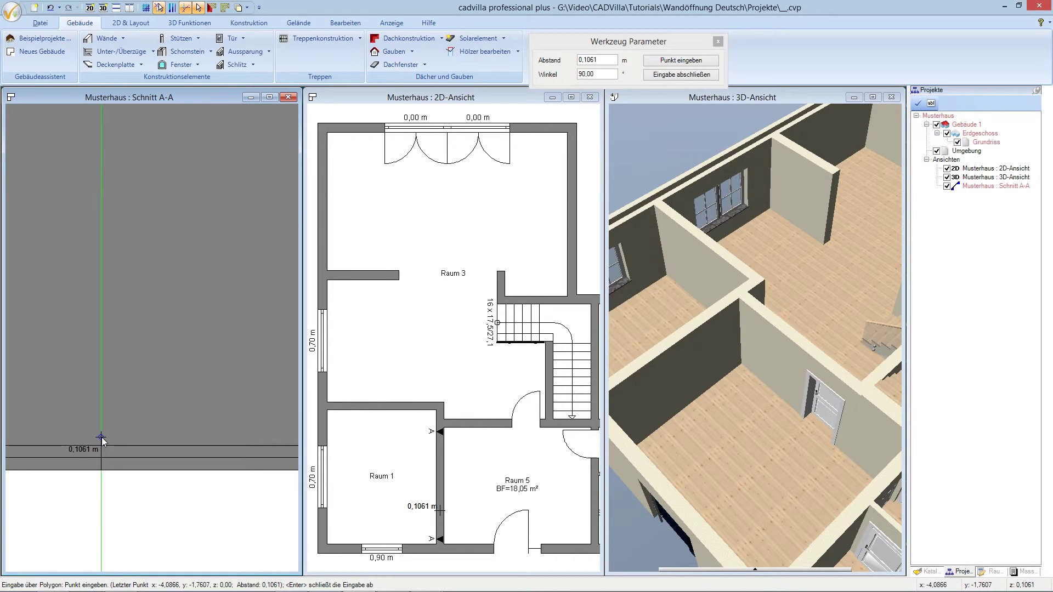
{"action": "scroll", "coordinate": [101, 436], "scroll_direction": "up", "scroll_amount": 3}
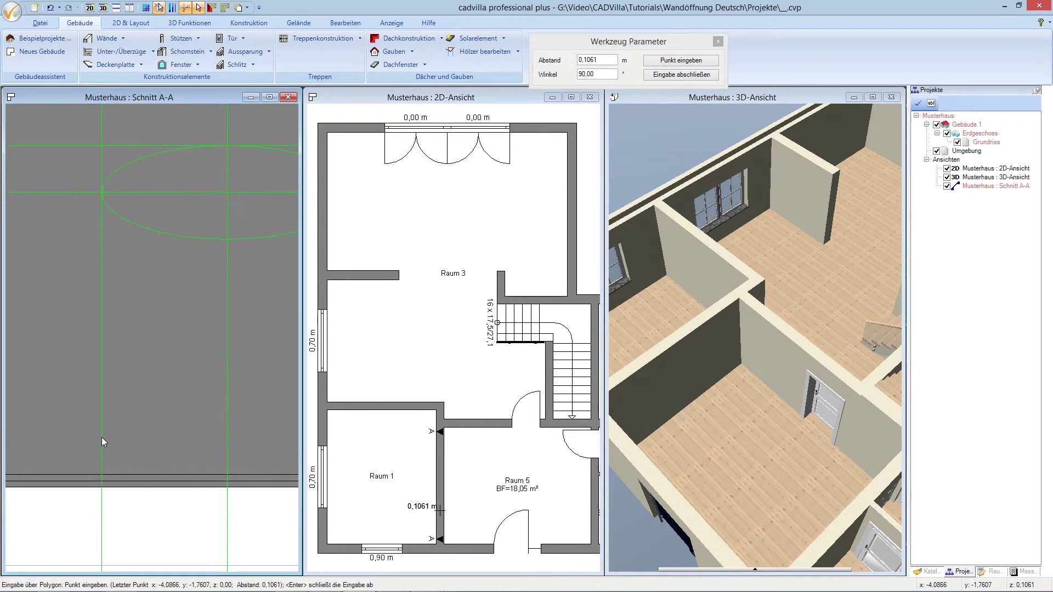
{"action": "scroll", "coordinate": [100, 436], "scroll_direction": "up", "scroll_amount": 2}
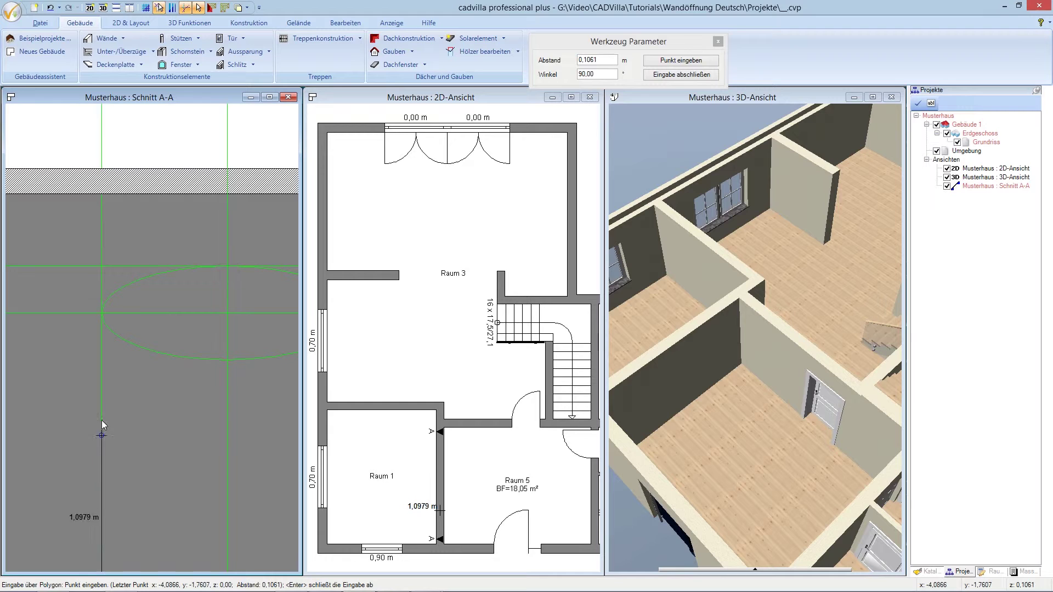
{"action": "scroll", "coordinate": [101, 346], "scroll_direction": "up", "scroll_amount": 3}
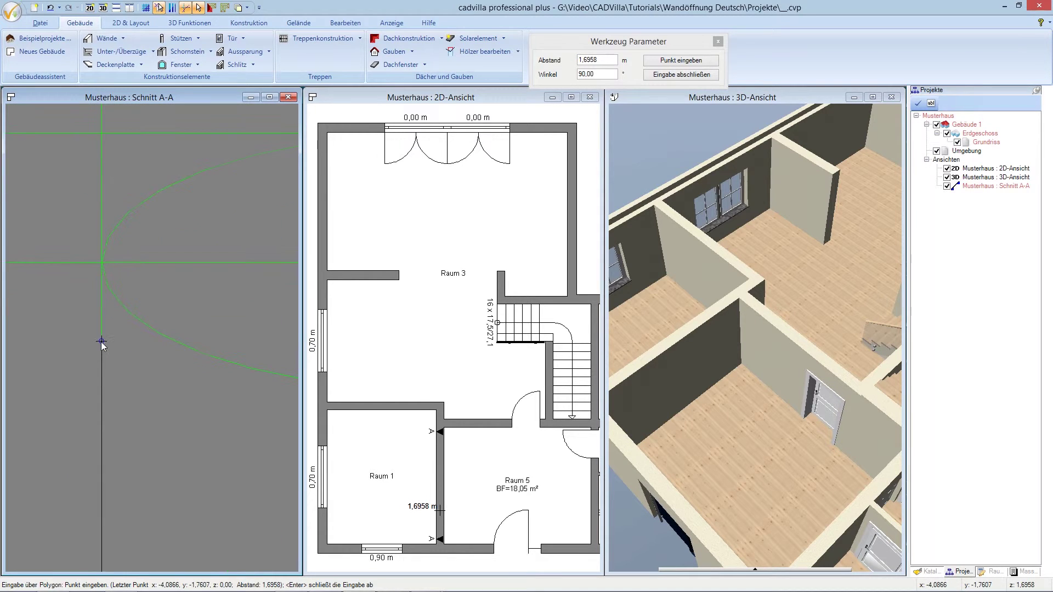
{"action": "left_click", "coordinate": [100, 263]}
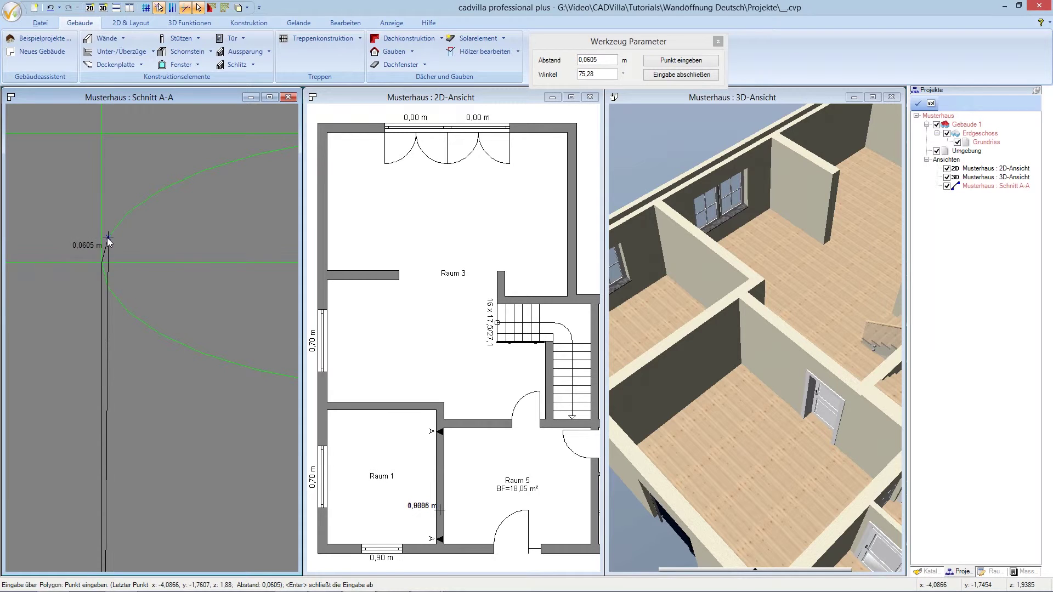
{"action": "left_click", "coordinate": [129, 219]}
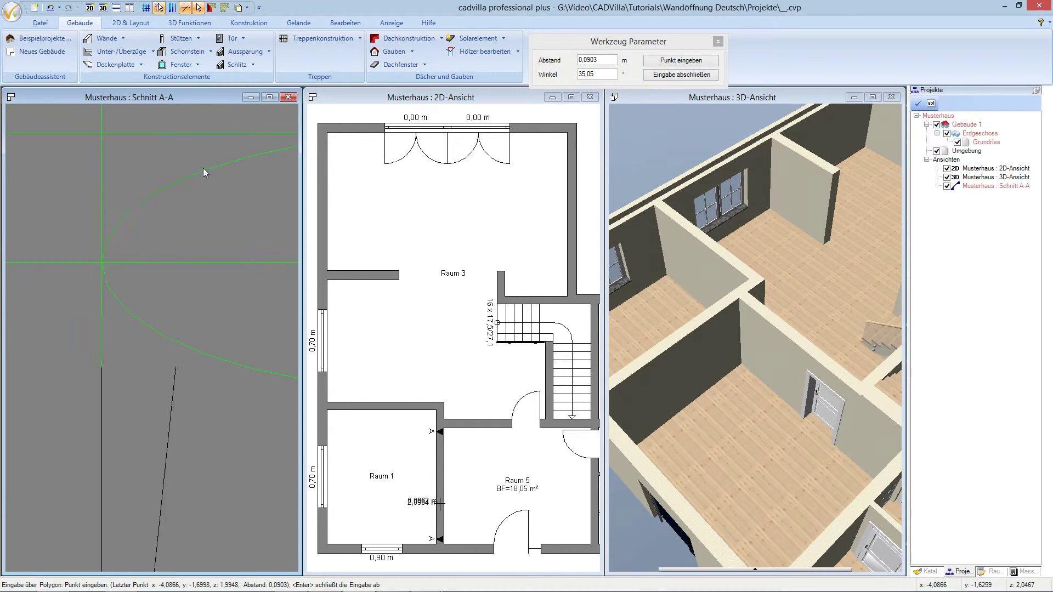
{"action": "left_click", "coordinate": [238, 153]}
{"action": "middle_click_drag", "start_coordinate": [239, 154], "coordinate": [132, 211]}
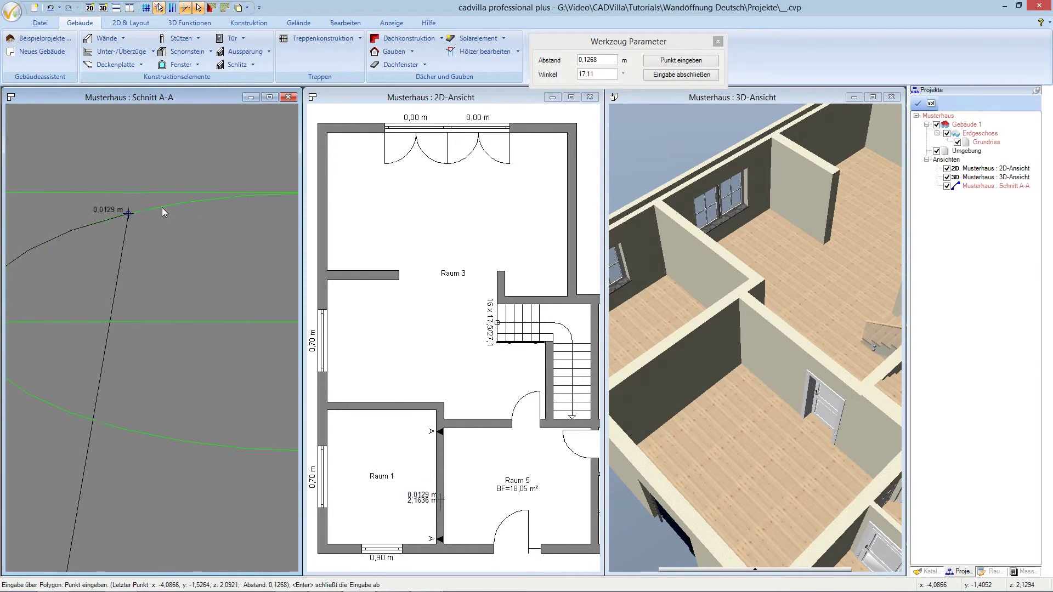
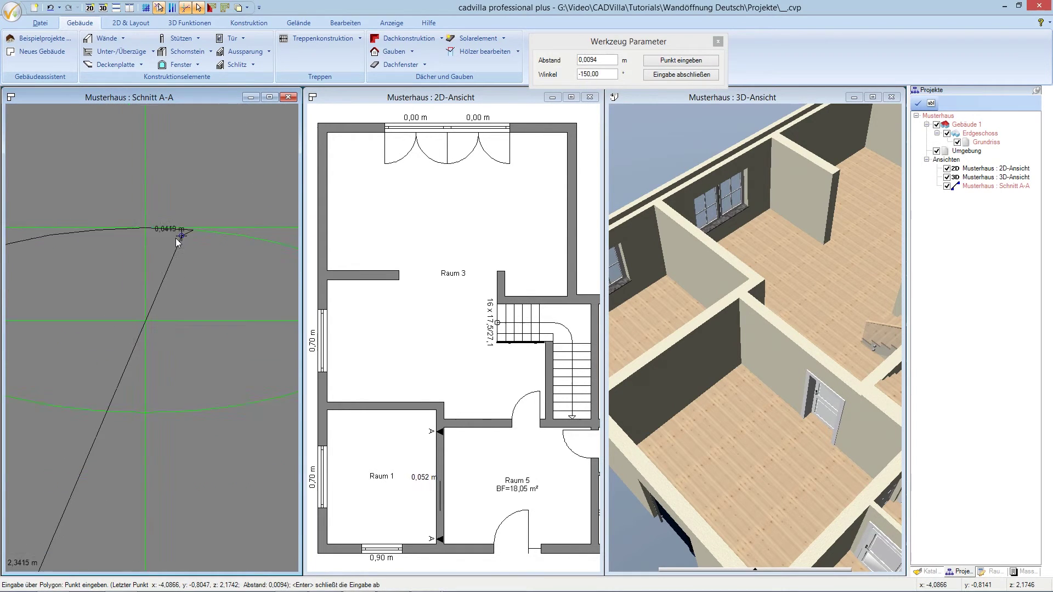
- Trace the arch outline points in section A-A down to floor level (z 0), including the 1.88 m vertical edge
{"action": "left_click", "coordinate": [261, 249]}
{"action": "left_click", "coordinate": [179, 269]}
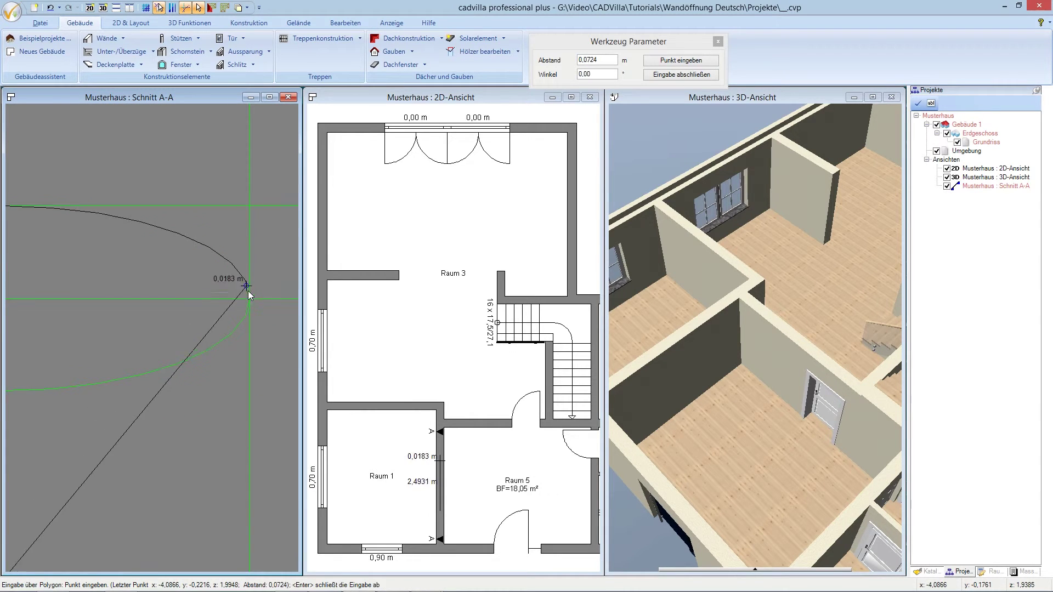
{"action": "left_click", "coordinate": [250, 300]}
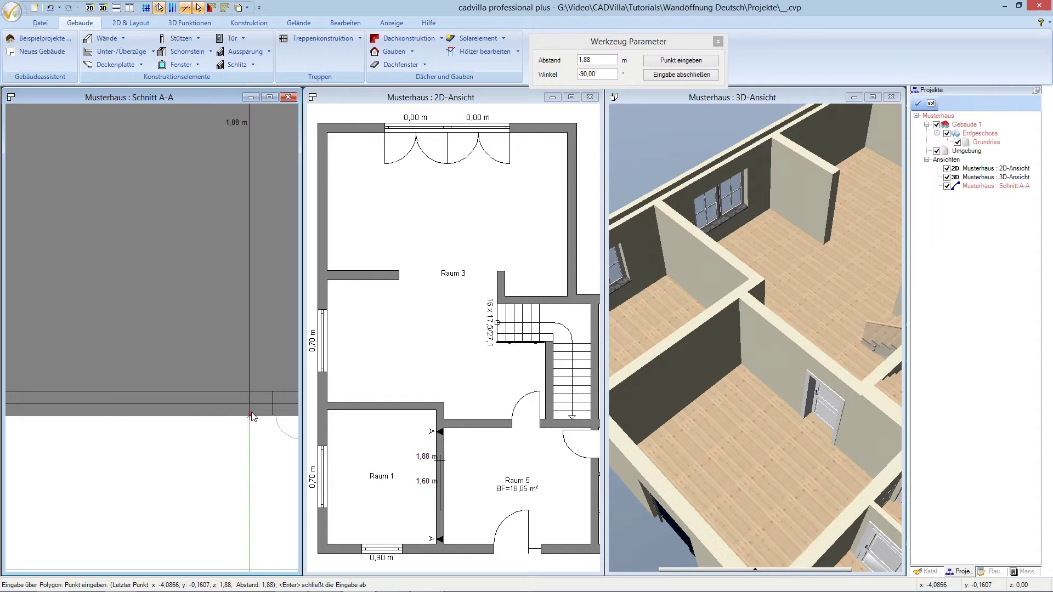
{"action": "left_click", "coordinate": [251, 416]}
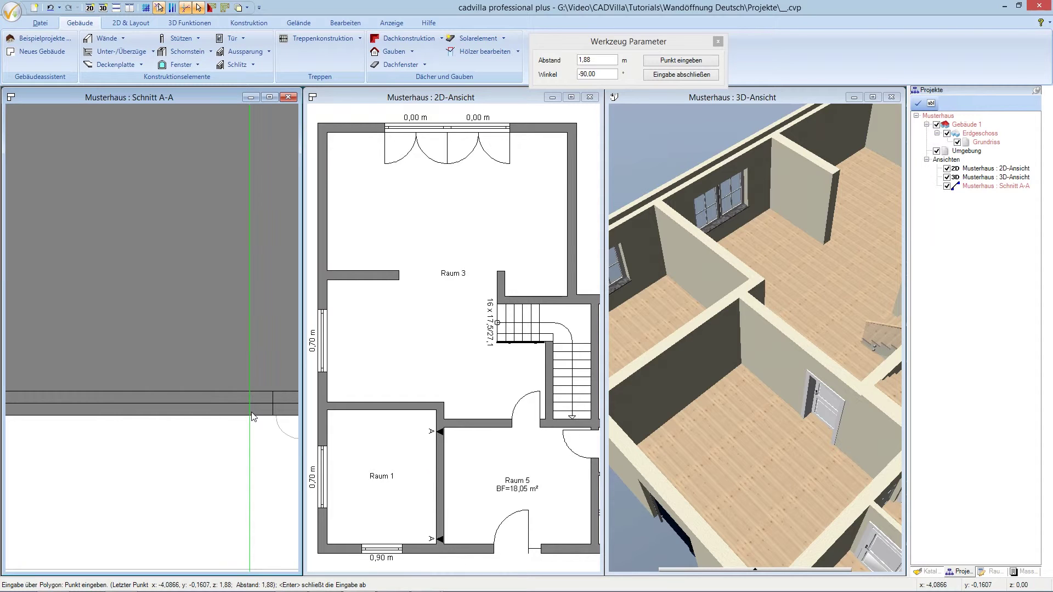
{"action": "right_click", "coordinate": [229, 377]}
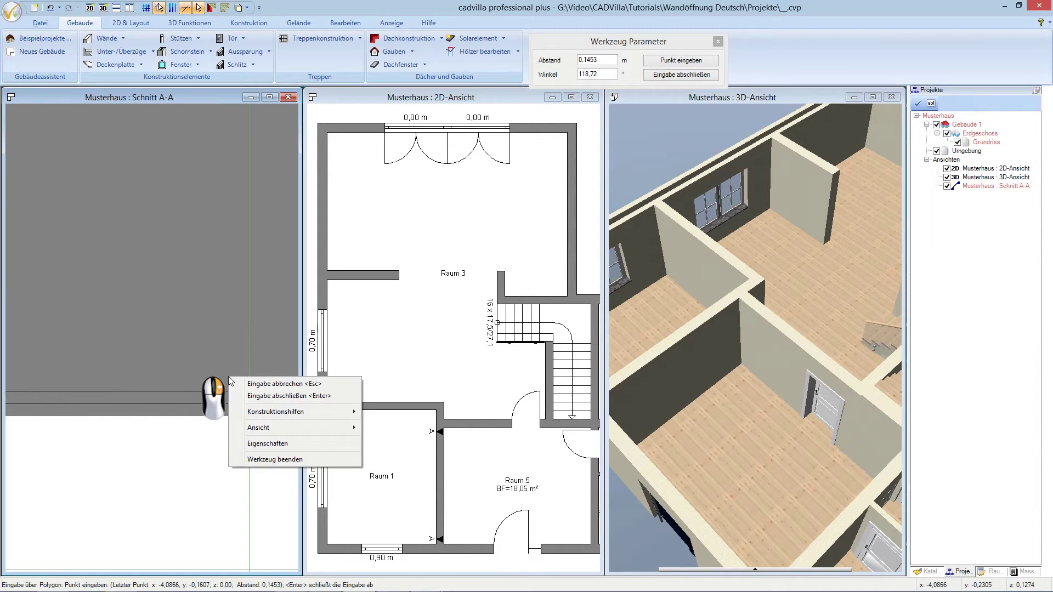
- Finish the outline with 'Eingabe abschließen' so the arched opening is cut, then end polygon input
{"action": "left_click", "coordinate": [251, 395]}
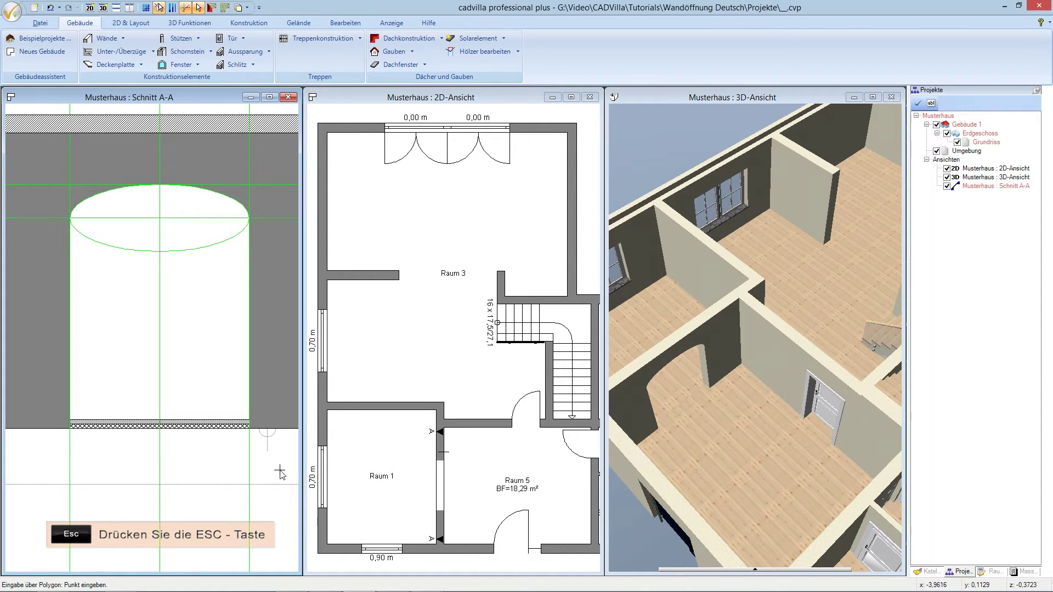
{"action": "key", "text": "Escape"}
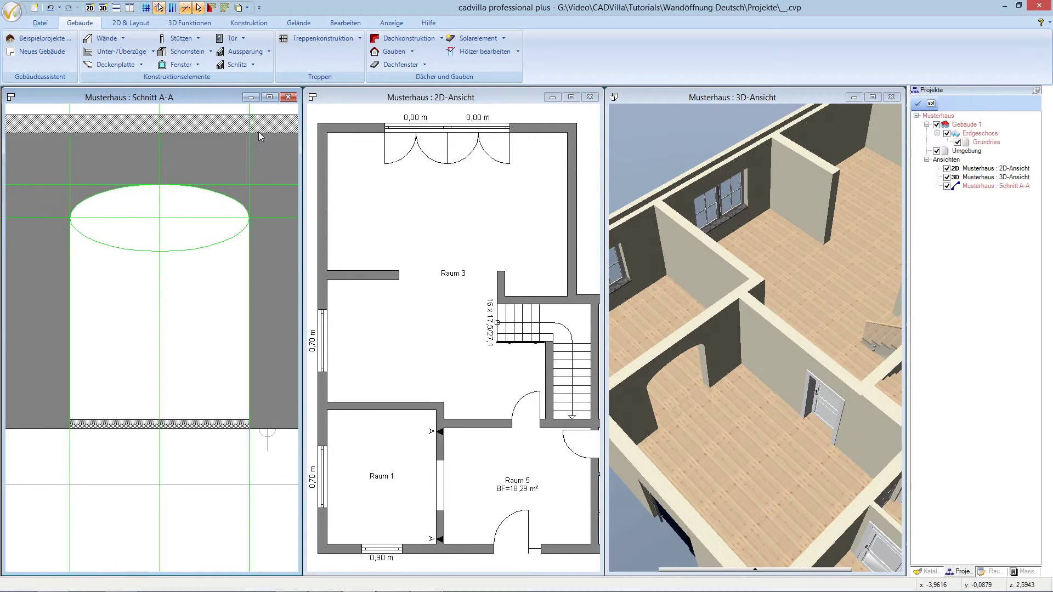
- Close the Schnitt A-A window and tile the plan and 3D views side by side
{"action": "left_click", "coordinate": [283, 99]}
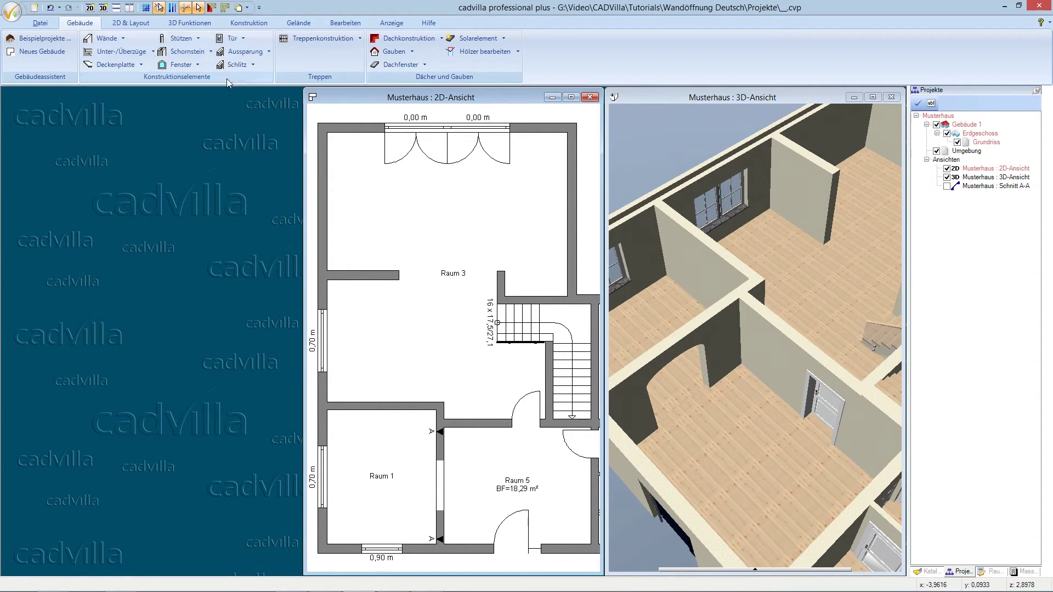
{"action": "left_click", "coordinate": [131, 9]}
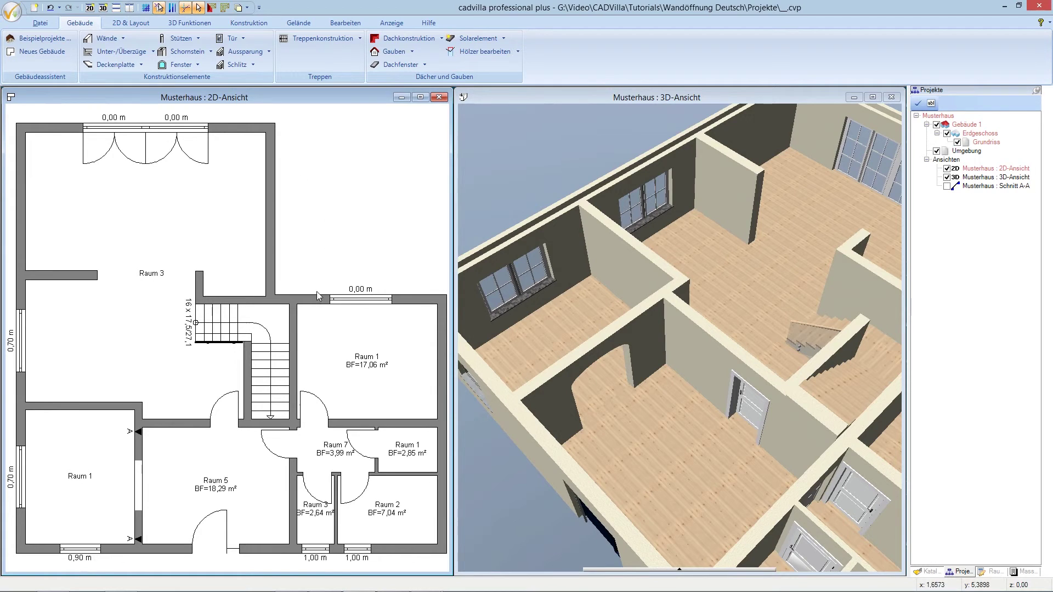
- Delete the section A-A symbol from the floor plan, confirming 'Ja' to remove its view too
{"action": "left_click", "coordinate": [140, 440]}
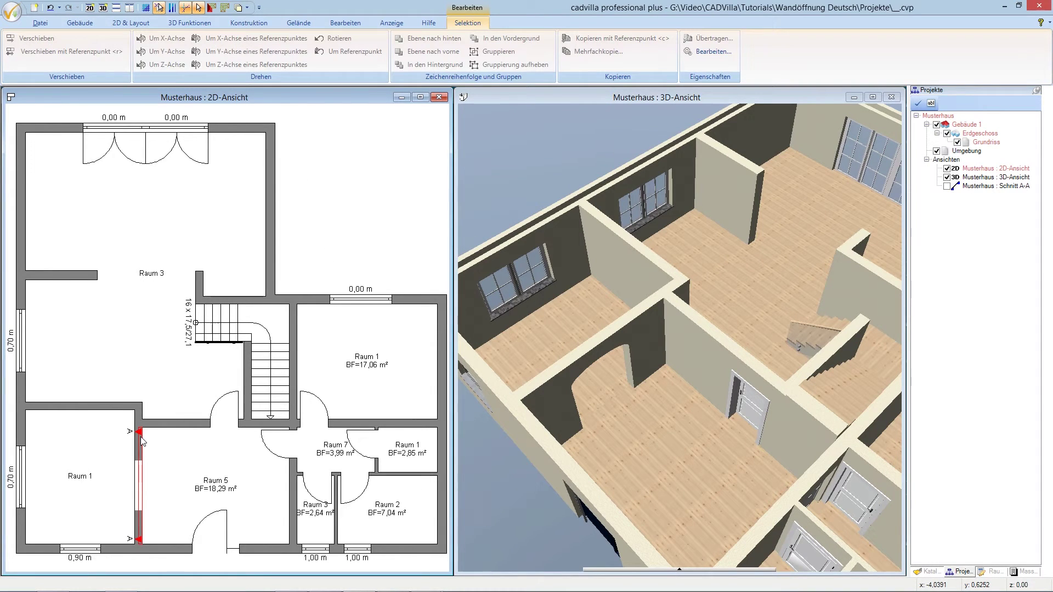
{"action": "key", "text": "Delete"}
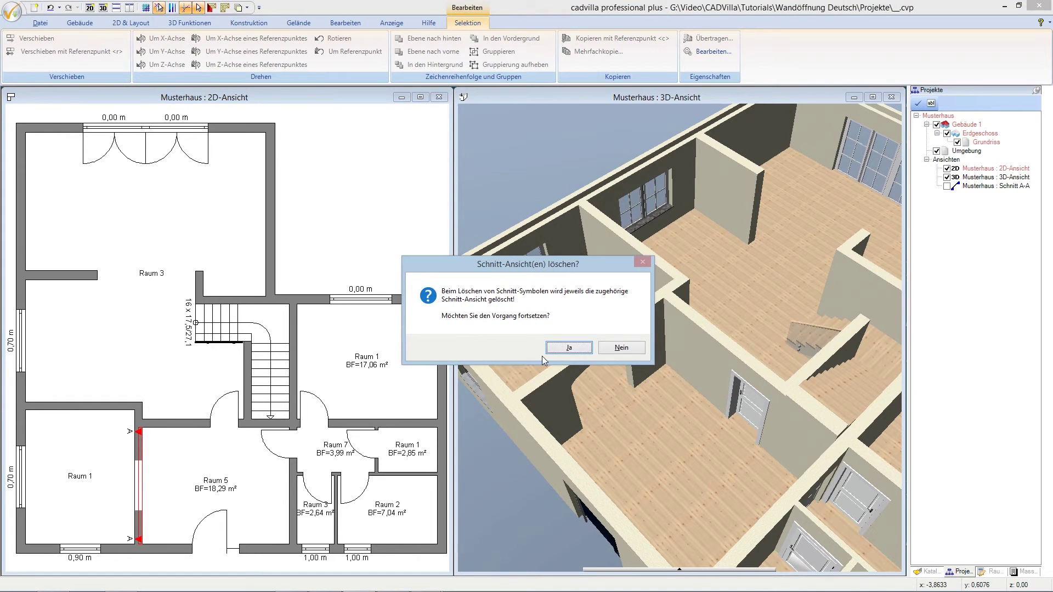
{"action": "left_click", "coordinate": [558, 349]}
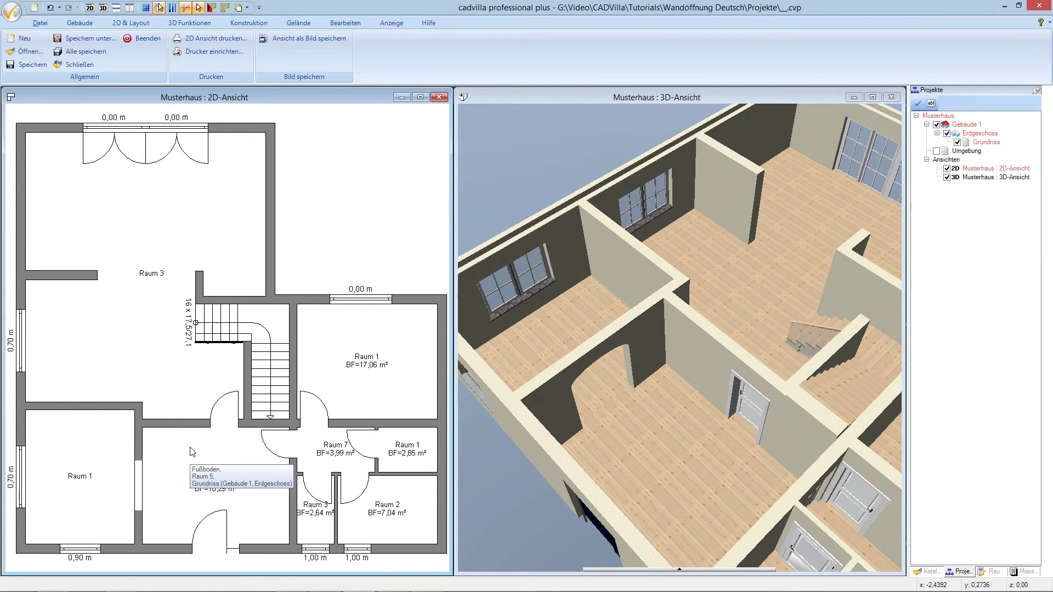
- Select and delete the wall opening between Raum 1 and Raum 5 in the floor plan
{"action": "left_click", "coordinate": [140, 471]}
{"action": "key", "text": "Delete"}
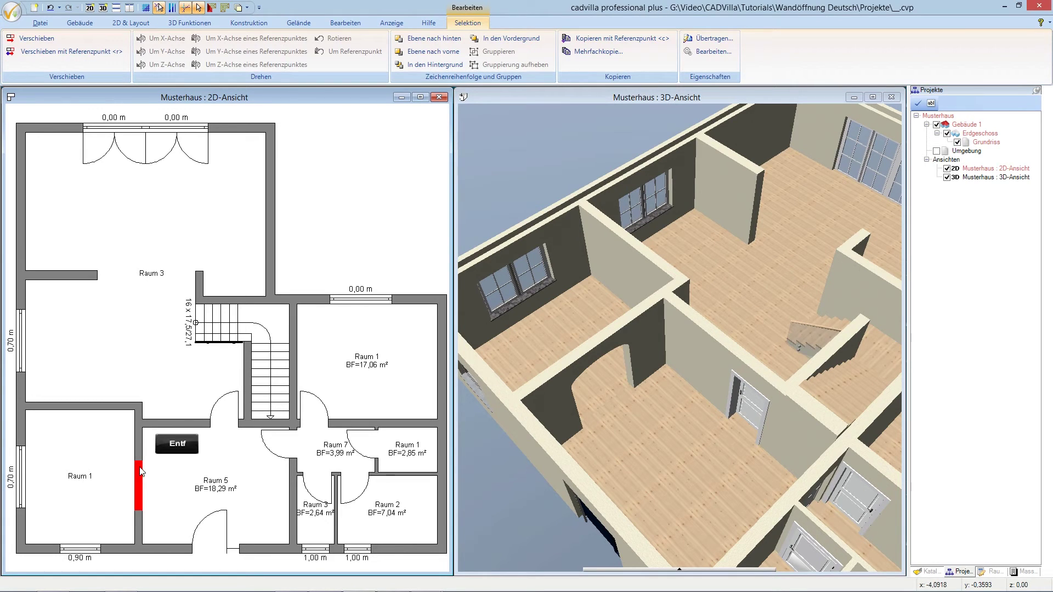